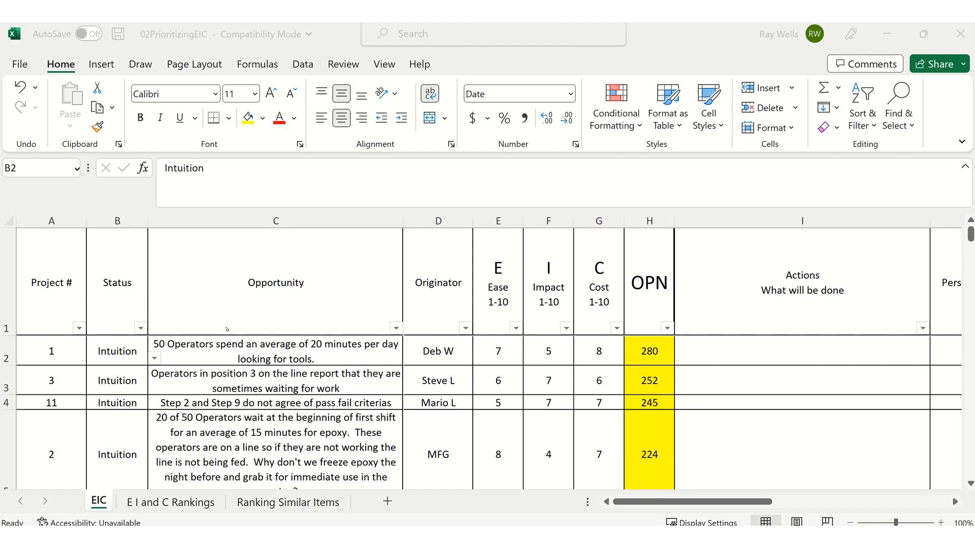
# - Set the status of projects 1 and 3 to Fact on the EIC sheet
pyautogui.click(109, 357)
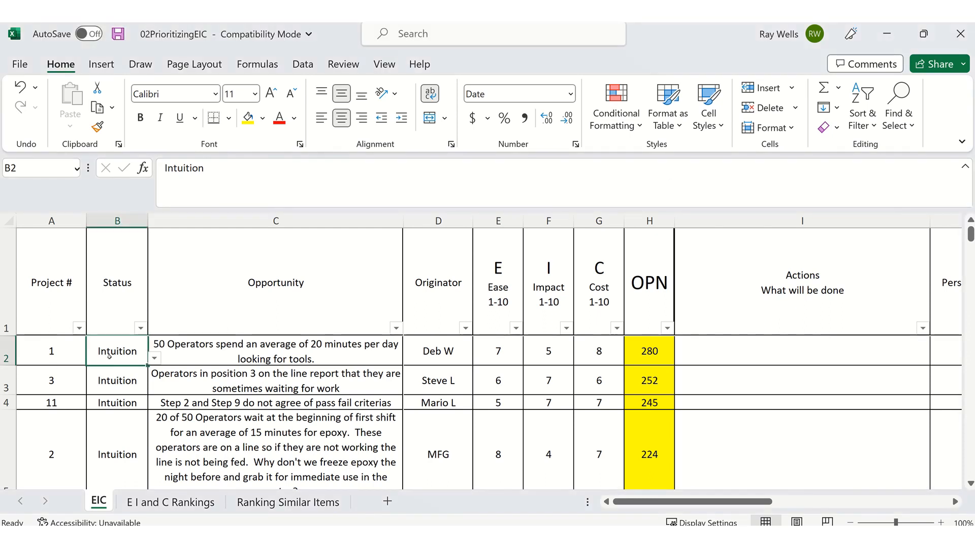
pyautogui.hotkey('alt', 'Down')
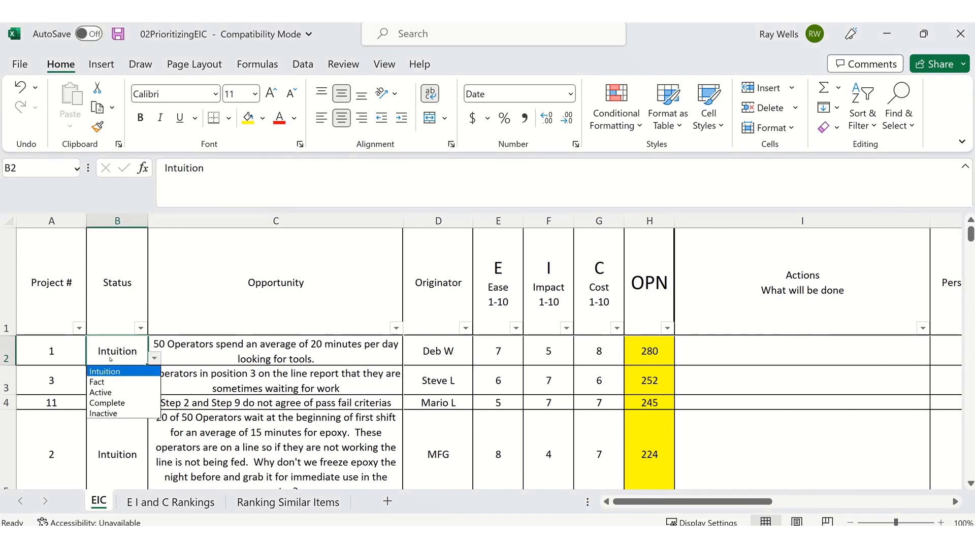
pyautogui.click(109, 357)
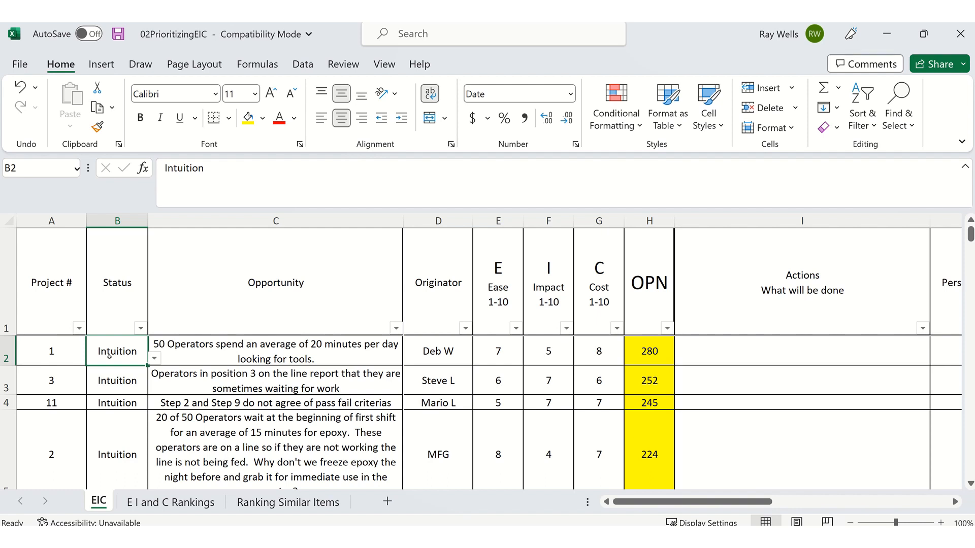
pyautogui.hotkey('alt', 'Down')
pyautogui.press('Down')
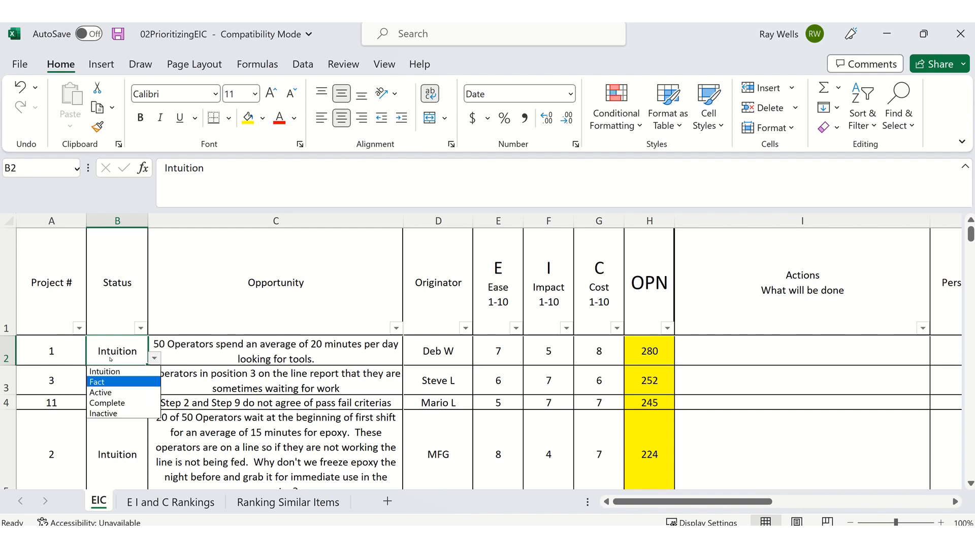
pyautogui.press('Return')
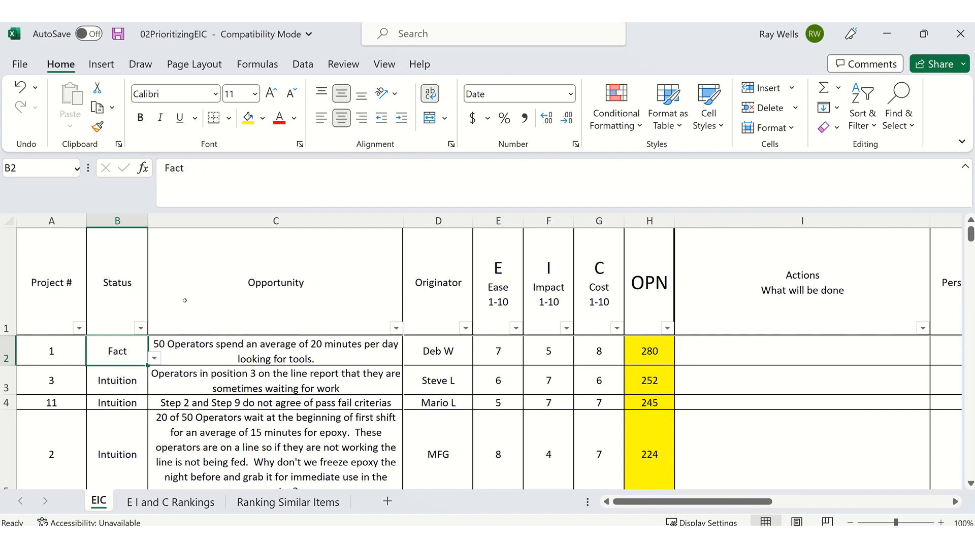
pyautogui.press('Down')
pyautogui.hotkey('alt', 'Down')
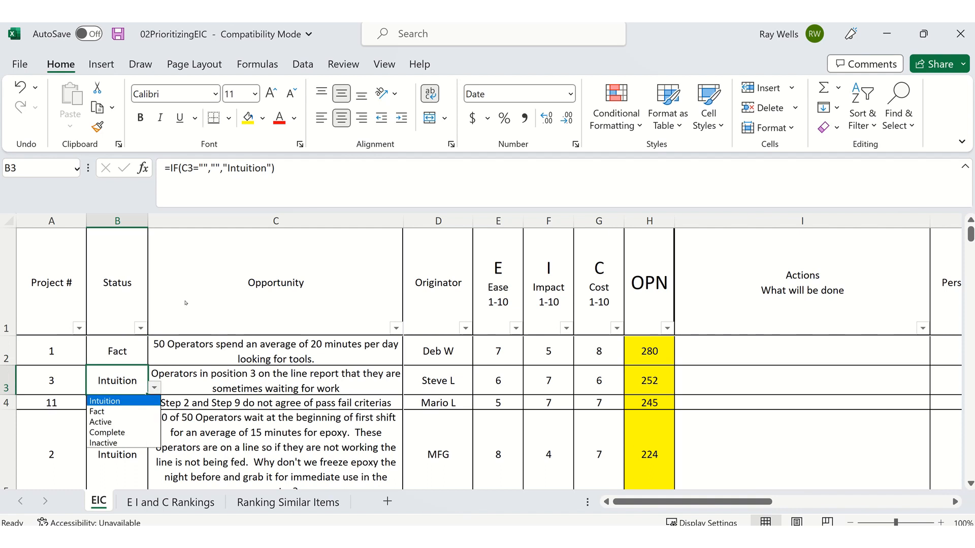
pyautogui.press('Down')
pyautogui.press('Return')
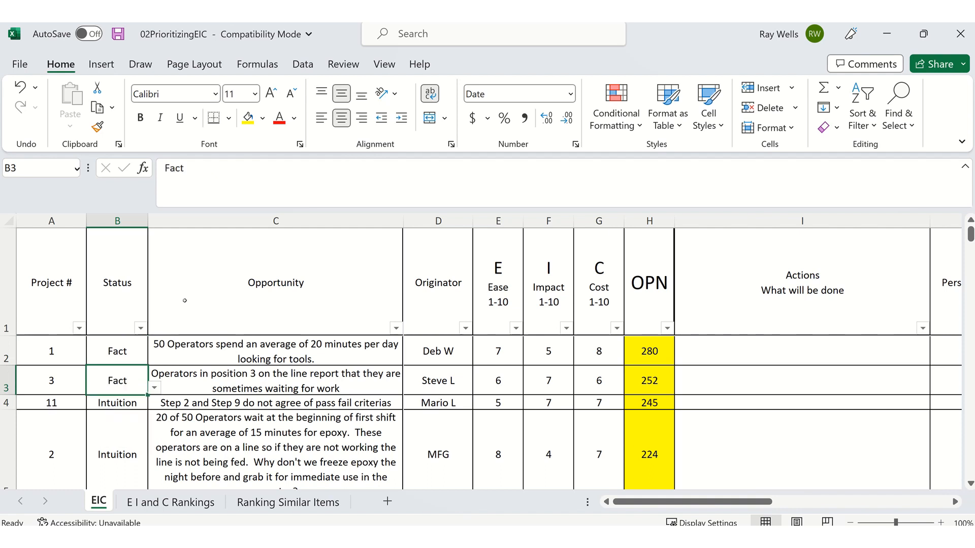
# - Set the status of project 11 to Fact
pyautogui.press('Down')
pyautogui.hotkey('alt', 'Down')
pyautogui.press('Down')
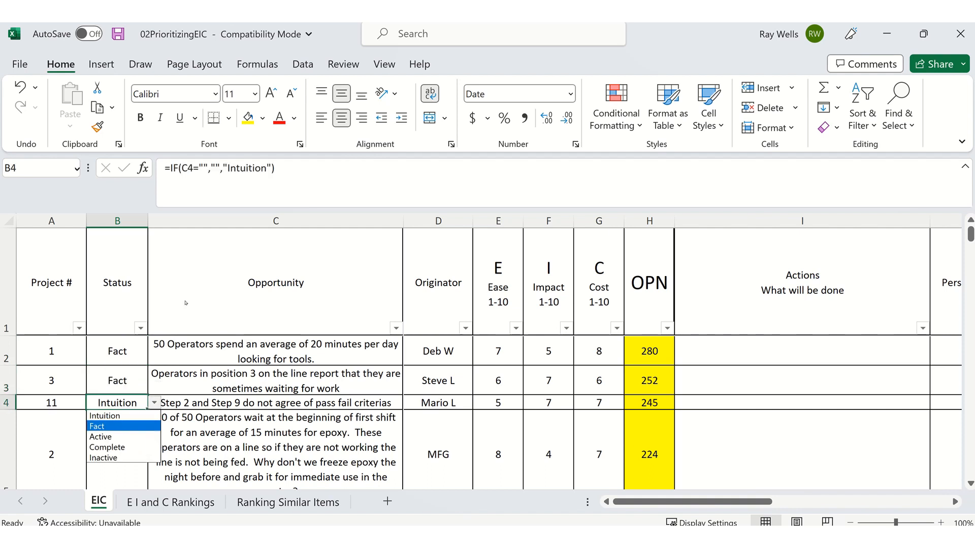
pyautogui.press('Return')
pyautogui.press('Up')
pyautogui.press('Up')
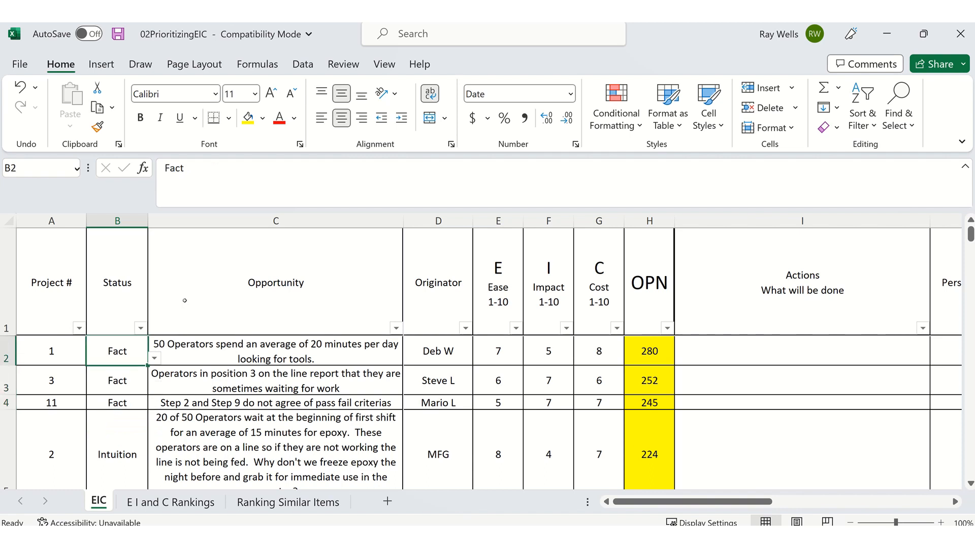
# - Enter "Look at 5S" as the action for project 1
pyautogui.press('Right')
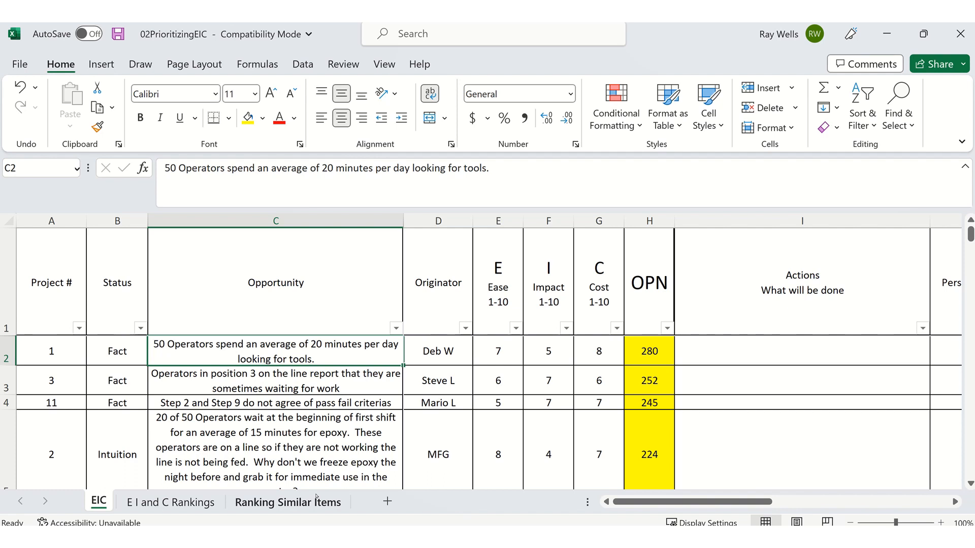
pyautogui.press('Right')
pyautogui.press('Right')
pyautogui.press('Right')
pyautogui.press('Right')
pyautogui.press('Right')
pyautogui.press('Right')
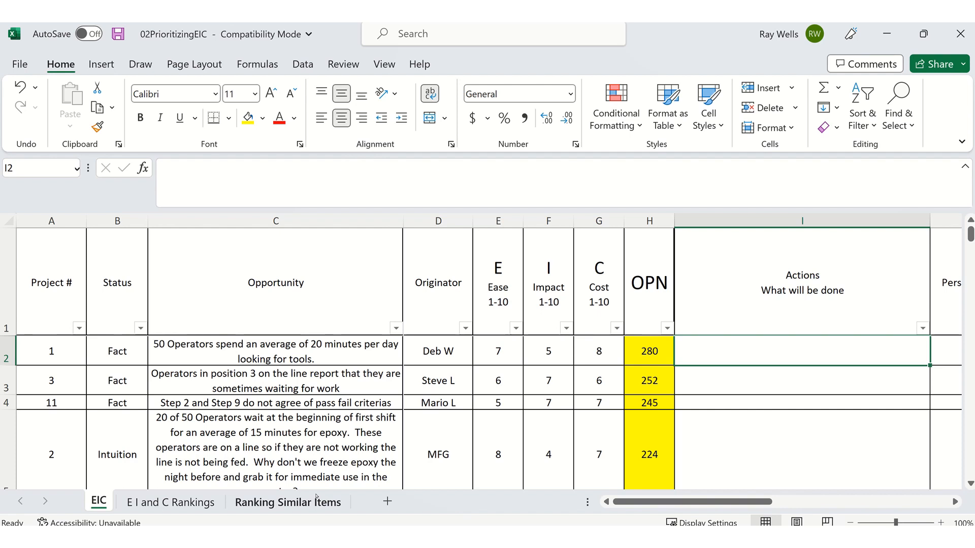
pyautogui.write('Loo')
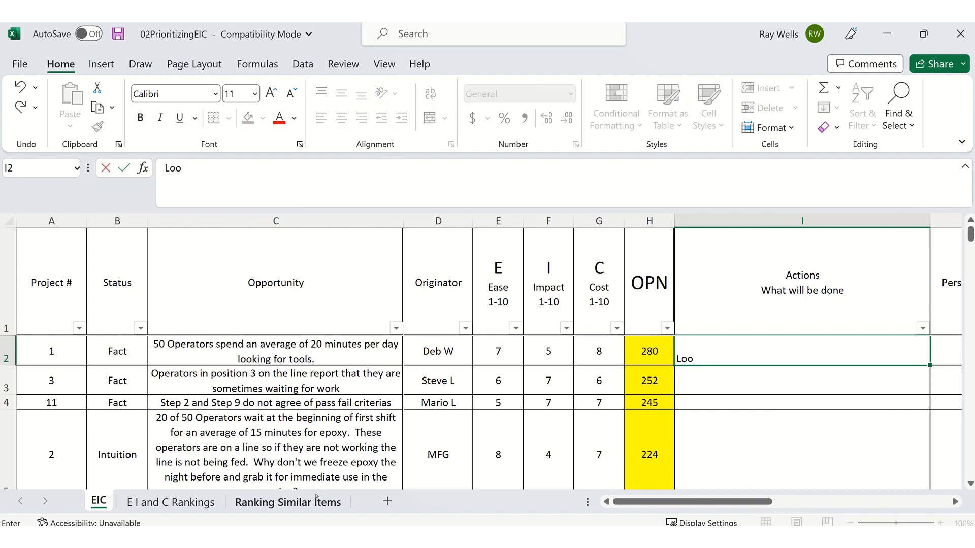
pyautogui.write('k at 5S')
pyautogui.hotkey('ctrl', 'Return')
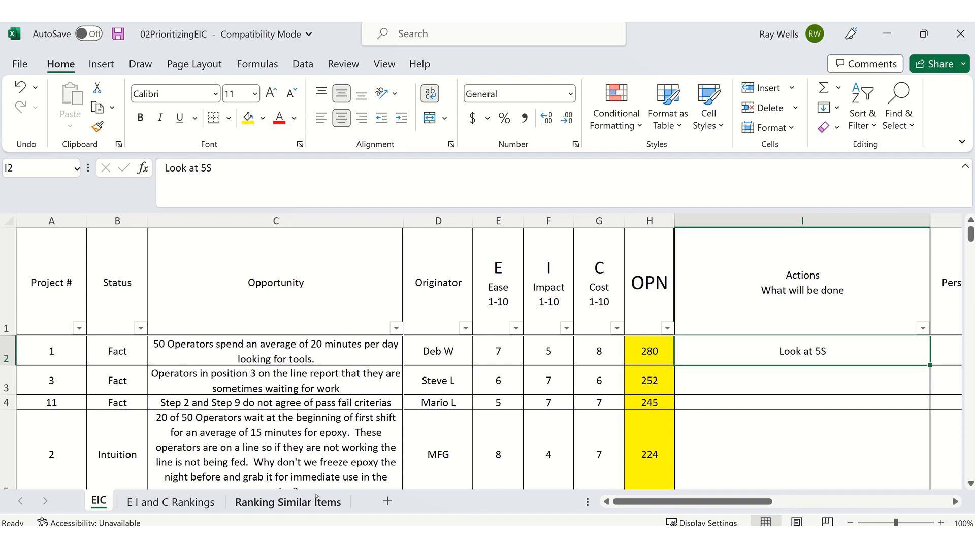
# - Fill in the responsible person's name for project 1 and set its due date to 30 Mar
pyautogui.press('Tab')
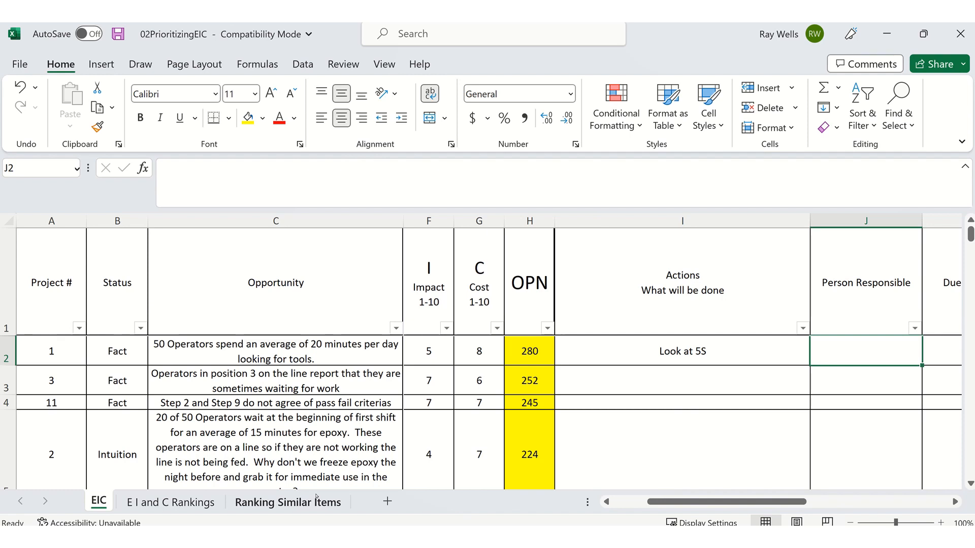
pyautogui.write('Steve')
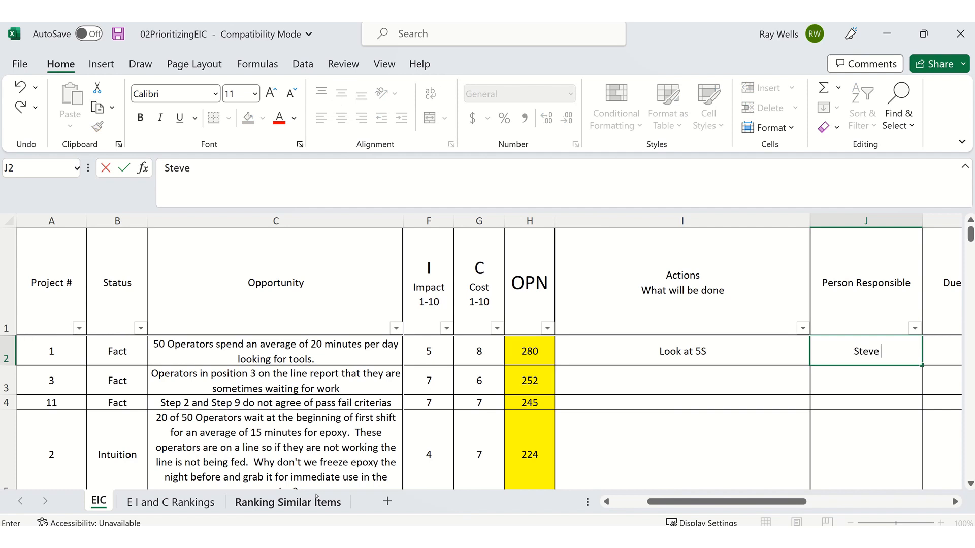
pyautogui.write(' L')
pyautogui.press('Tab')
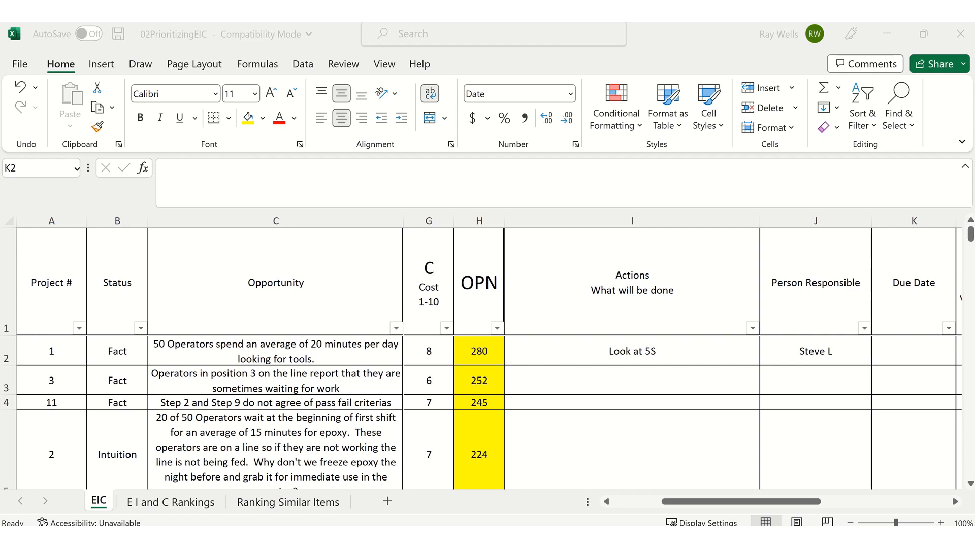
pyautogui.click(909, 342)
pyautogui.write('30')
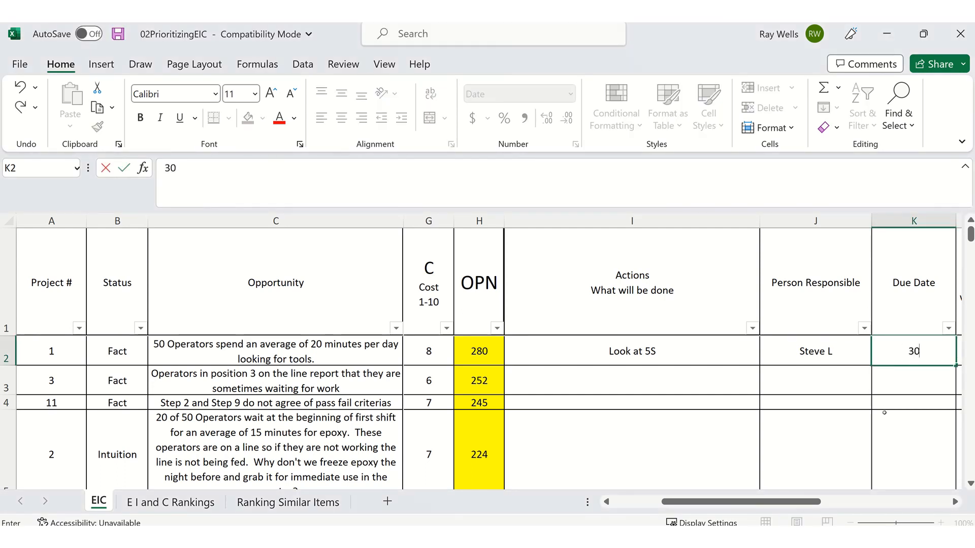
pyautogui.write(' Mar')
pyautogui.press('Tab')
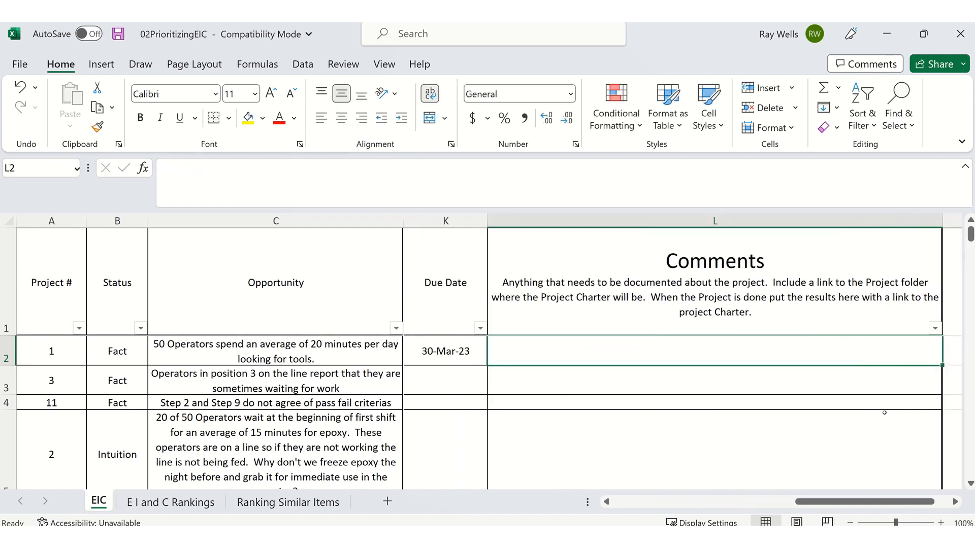
# - Add the project 1 comment "Investigate what it will take to verify the Ease, Impact, and Cost of implementing 5S."
pyautogui.write('Inv')
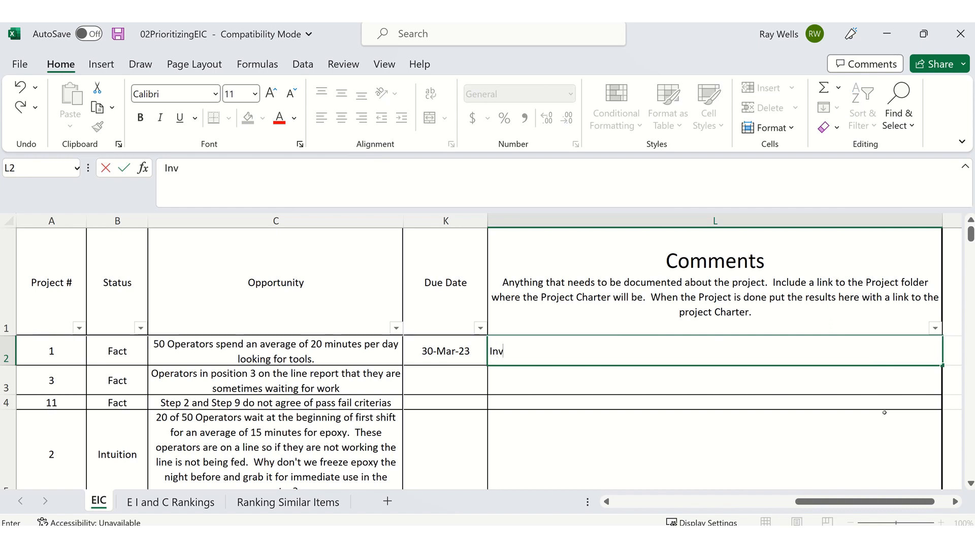
pyautogui.write('estigate wha')
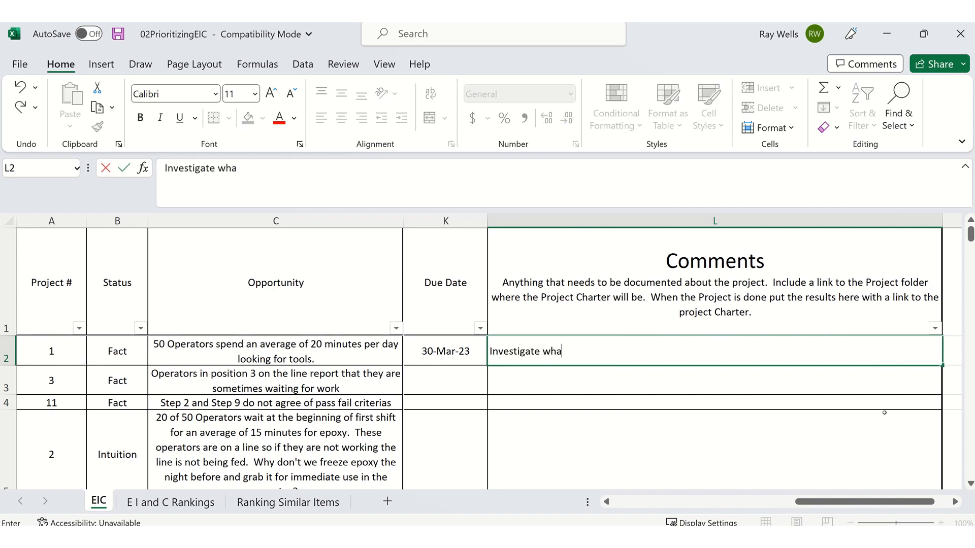
pyautogui.write('t it will take to')
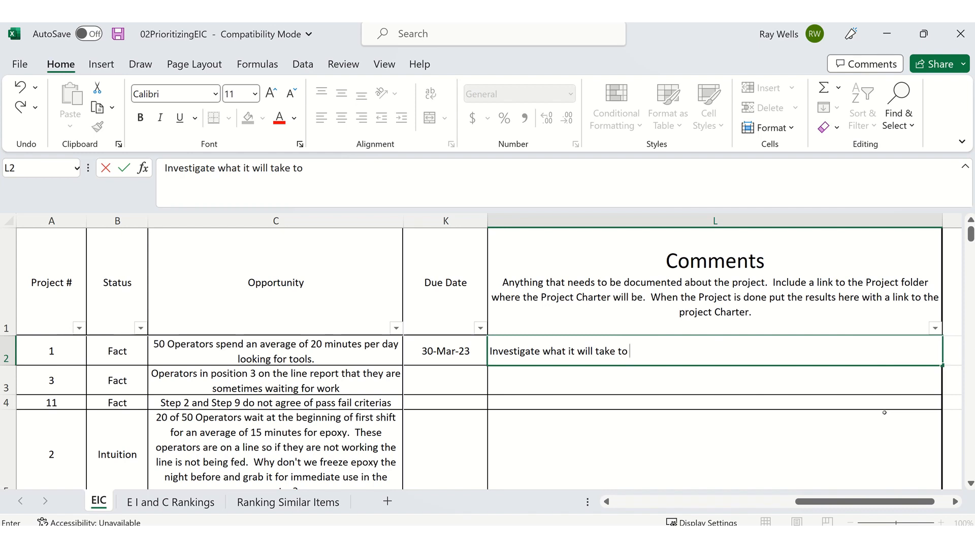
pyautogui.write(' verify the Eas')
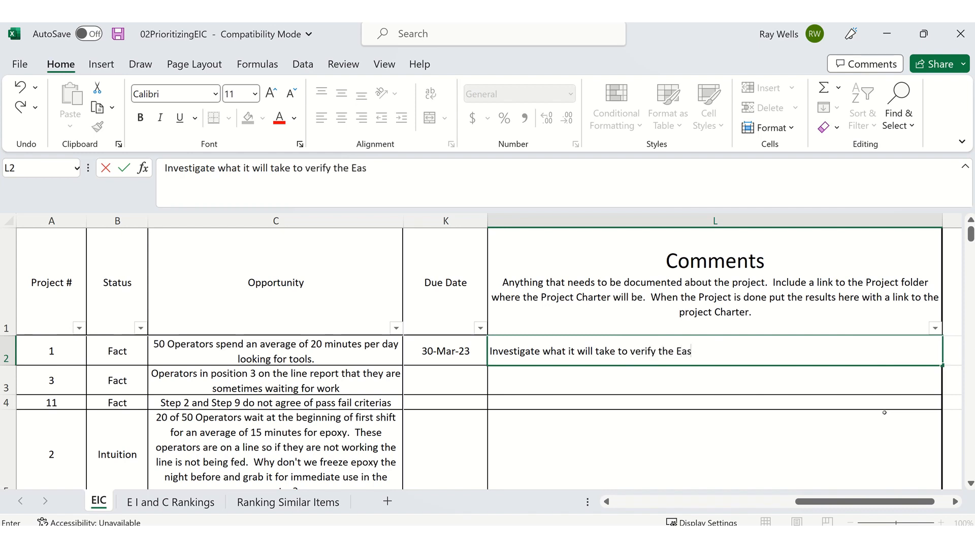
pyautogui.write('e, Impact, and')
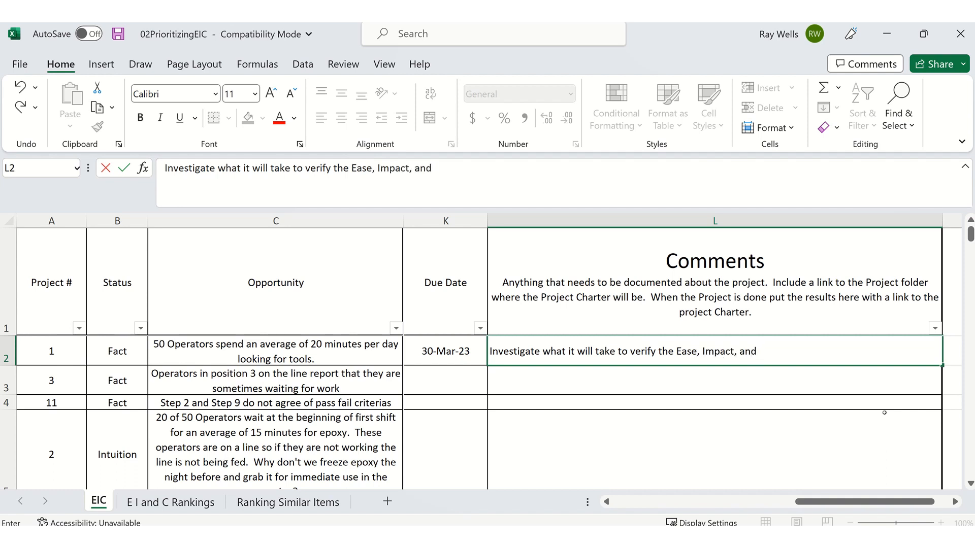
pyautogui.write(' Cost of implementing 5')
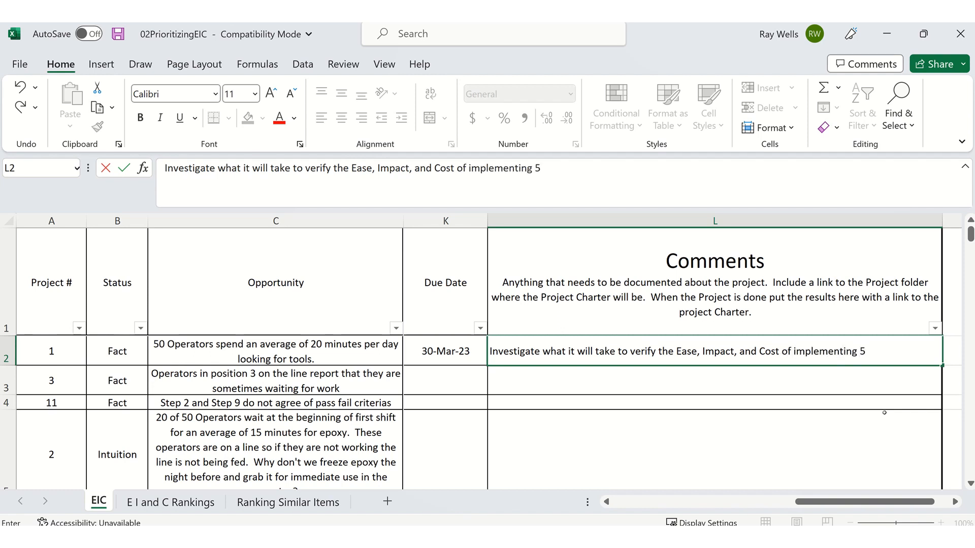
pyautogui.write('S.')
pyautogui.press('Return')
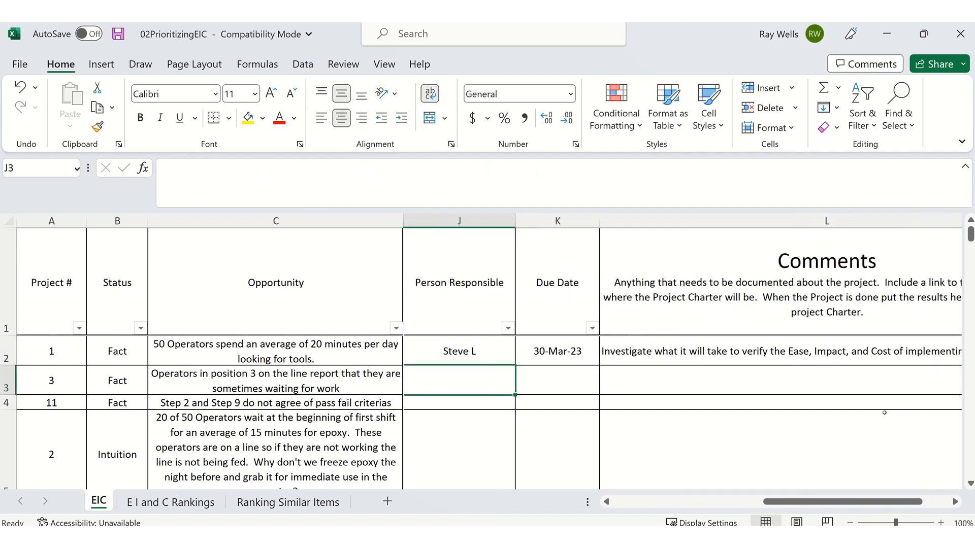
# - Change the Ease score of project 1 to 6
pyautogui.press('Up')
pyautogui.press('Right')
pyautogui.press('Right')
pyautogui.press('Left')
pyautogui.press('Left')
pyautogui.press('Left')
pyautogui.press('Left')
pyautogui.press('Left')
pyautogui.press('Left')
pyautogui.press('Left')
pyautogui.press('Left')
pyautogui.press('Left')
pyautogui.press('Left')
pyautogui.press('Left')
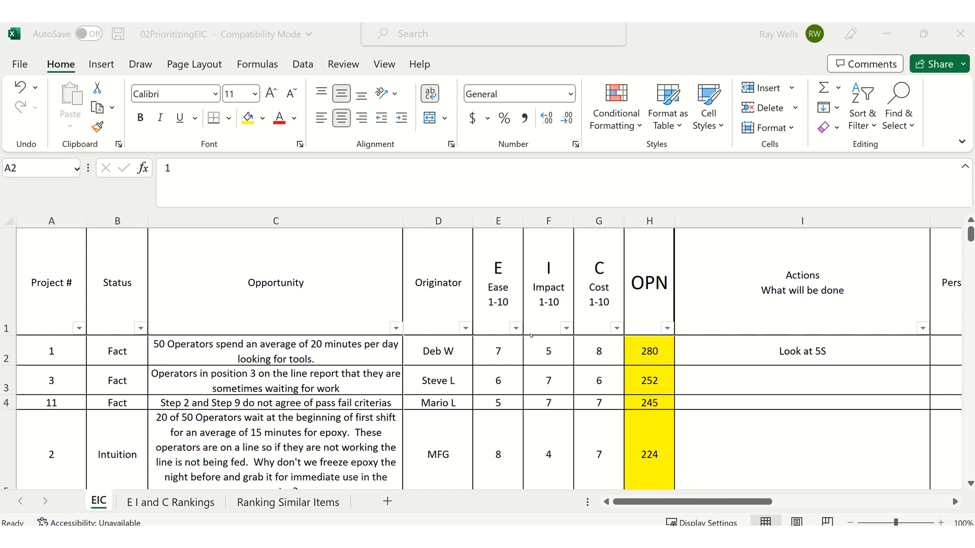
pyautogui.click(505, 352)
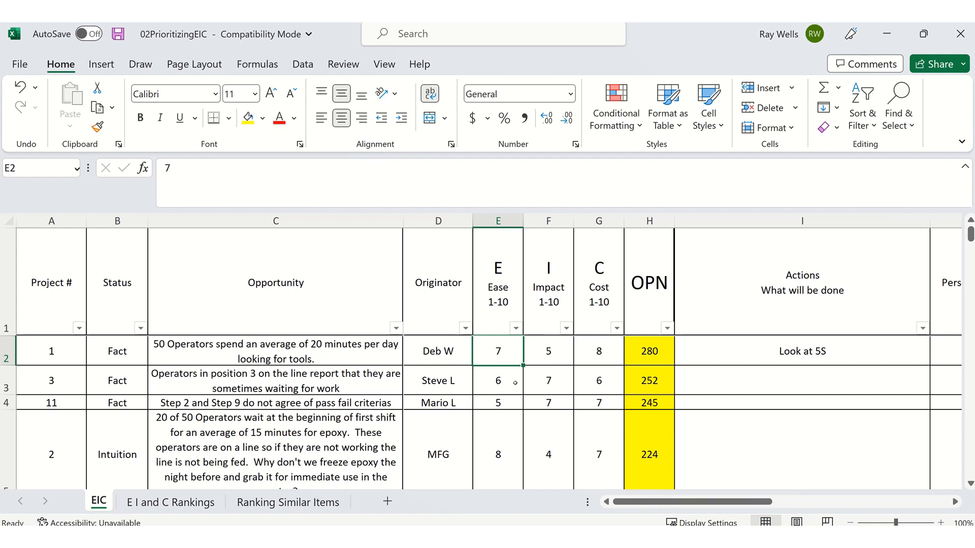
pyautogui.write('6')
pyautogui.press('Return')
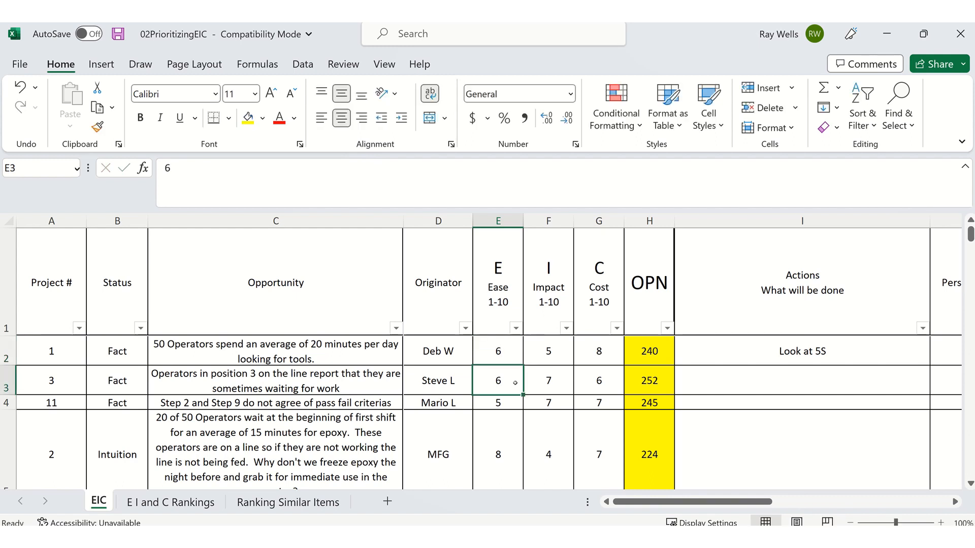
# - Change the Impact score of project 1 to 4
pyautogui.press('Up')
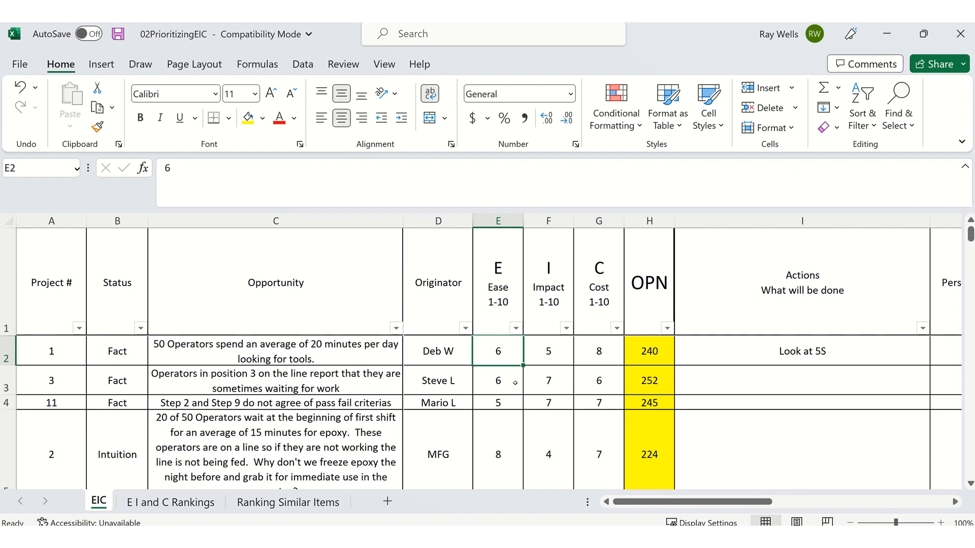
pyautogui.press('Right')
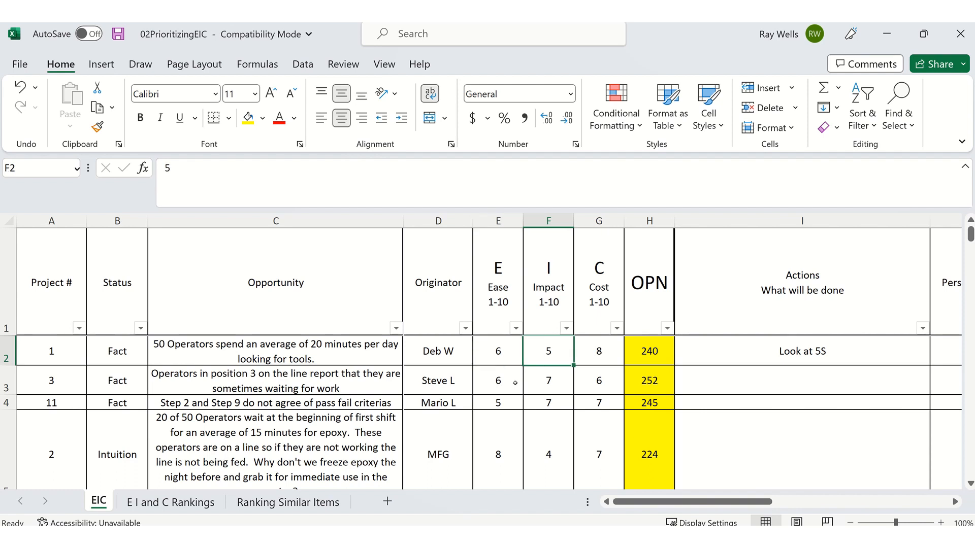
pyautogui.write('4')
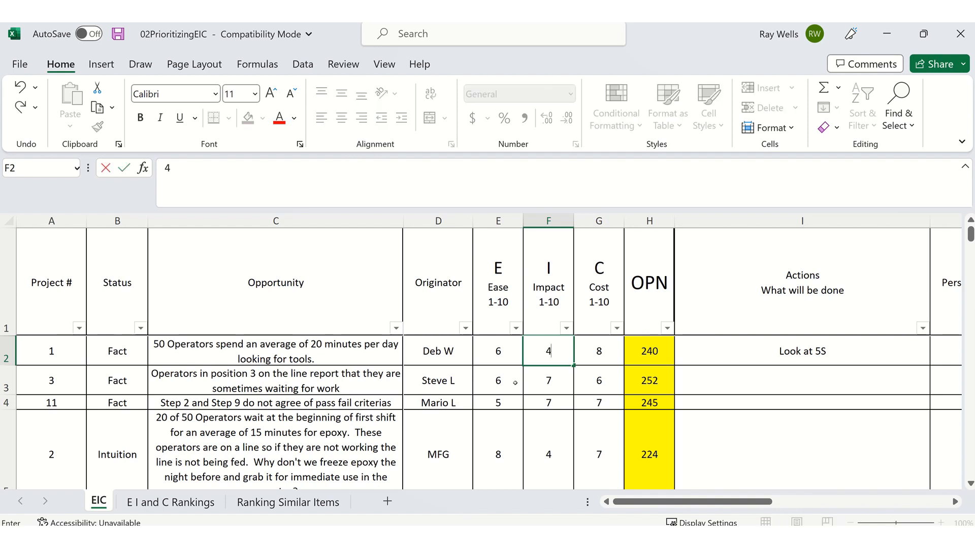
pyautogui.press('Return')
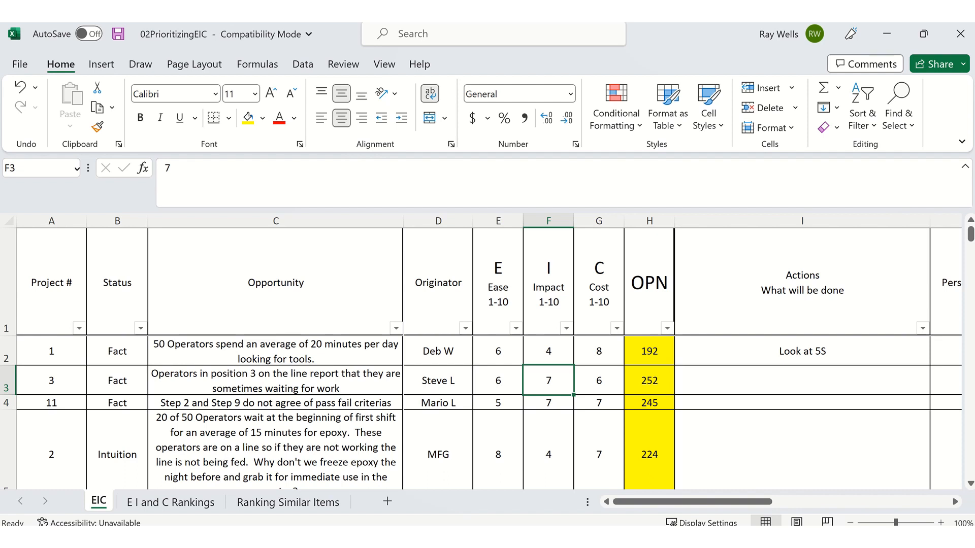
pyautogui.hotkey('alt', 'Tab')
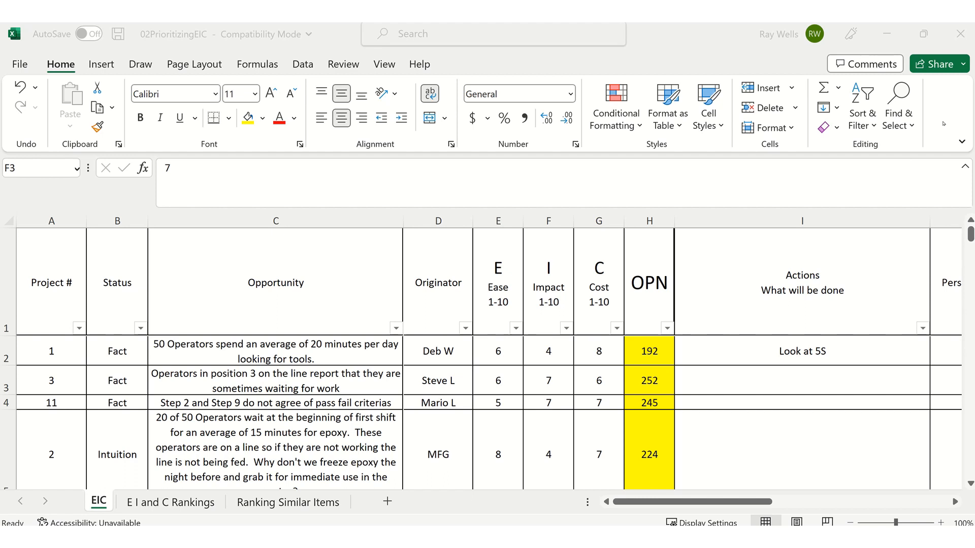
# - Change the status of project 1 to Active
pyautogui.click(124, 352)
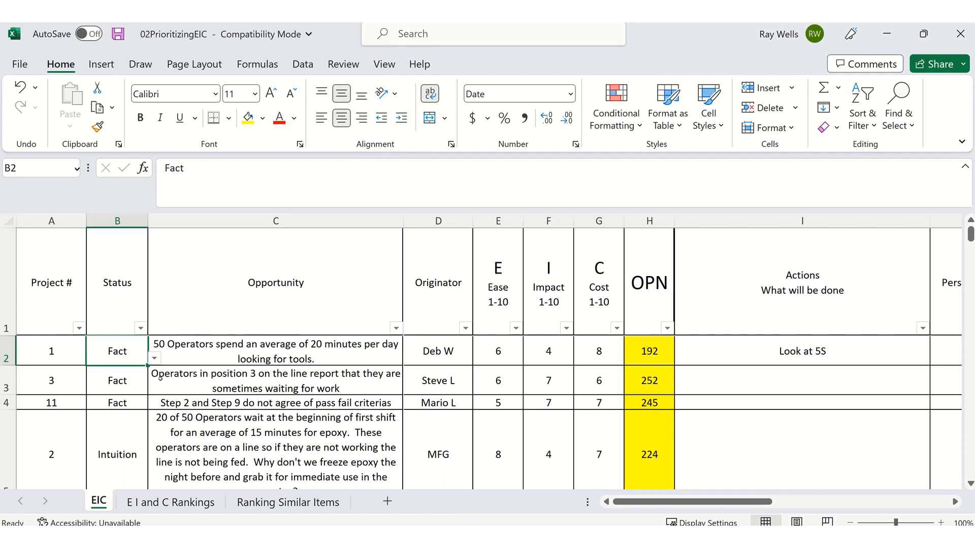
pyautogui.click(153, 358)
pyautogui.press('Down')
pyautogui.press('Return')
pyautogui.press('Down')
pyautogui.press('Up')
pyautogui.press('Right')
pyautogui.press('Right')
pyautogui.press('Right')
pyautogui.press('Right')
pyautogui.press('Right')
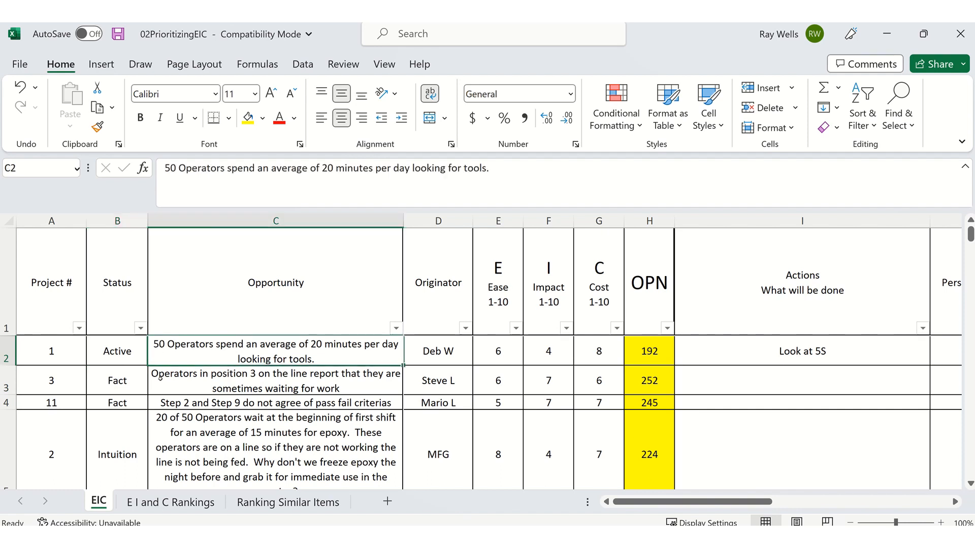
# - Change the action of project 1 to "Implement 5S"
pyautogui.press('Right')
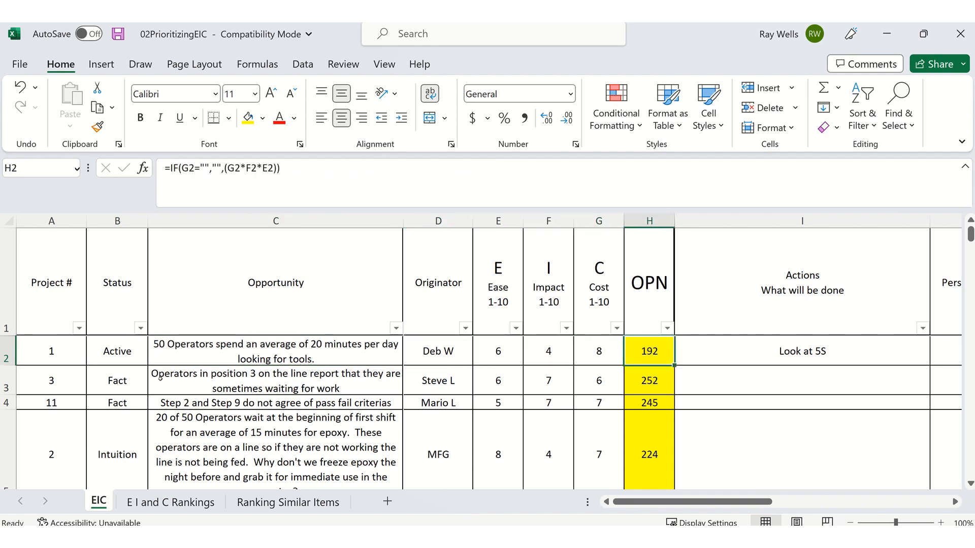
pyautogui.press('Right')
pyautogui.write('Implement')
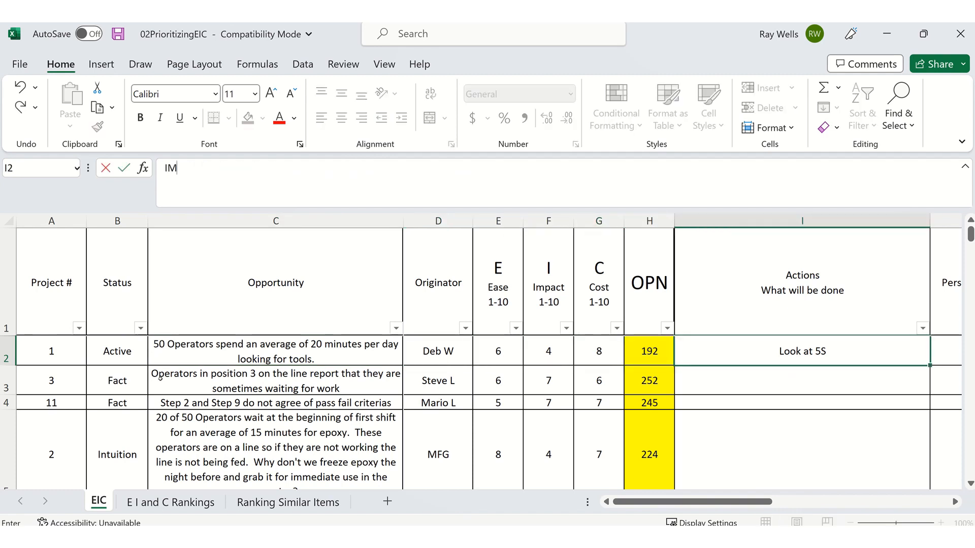
pyautogui.write(' 5S')
pyautogui.click(840, 380)
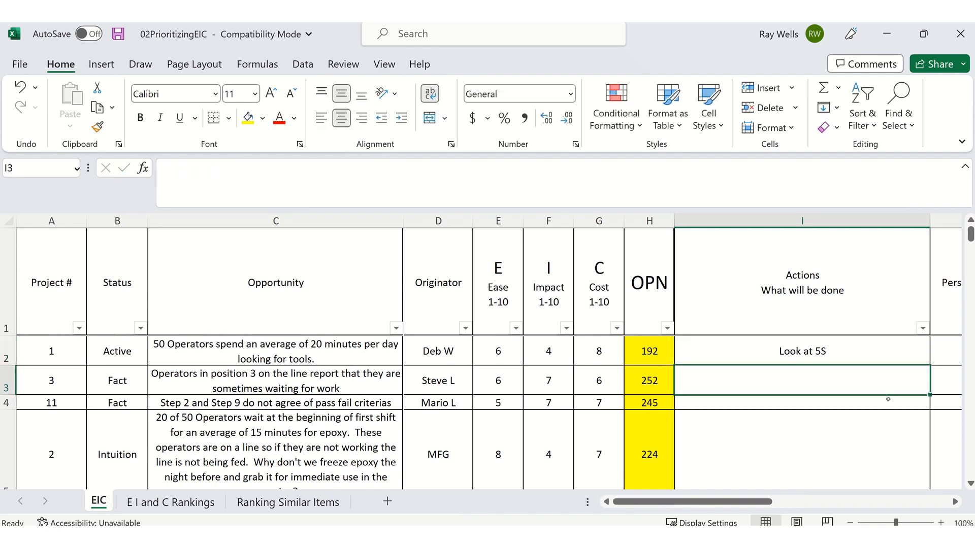
pyautogui.scroll(-2, 884, 409)
pyautogui.scroll(2, 884, 409)
pyautogui.click(874, 347)
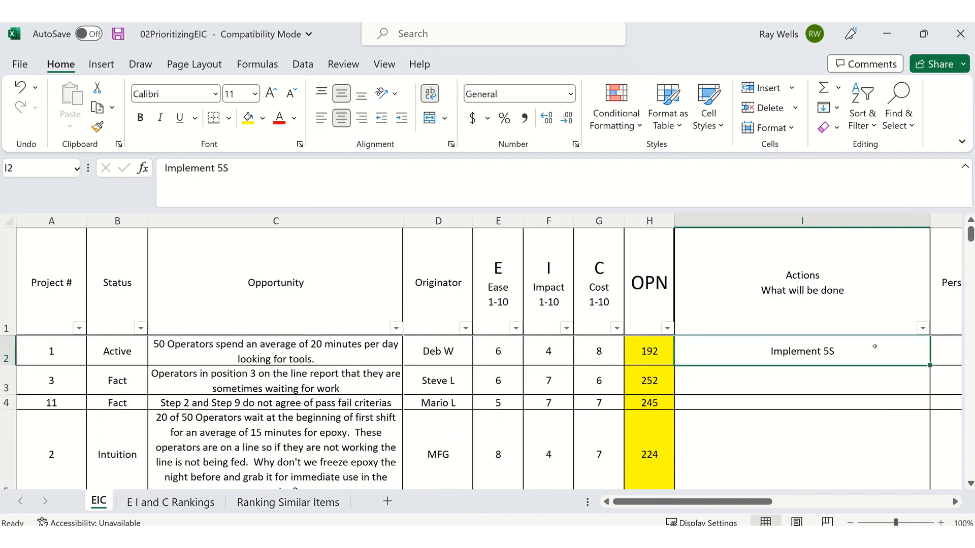
# - Check the Ease timeframes in the E I and C Rankings sheet and set the project 1 due date to 30-May-23
pyautogui.press('Tab')
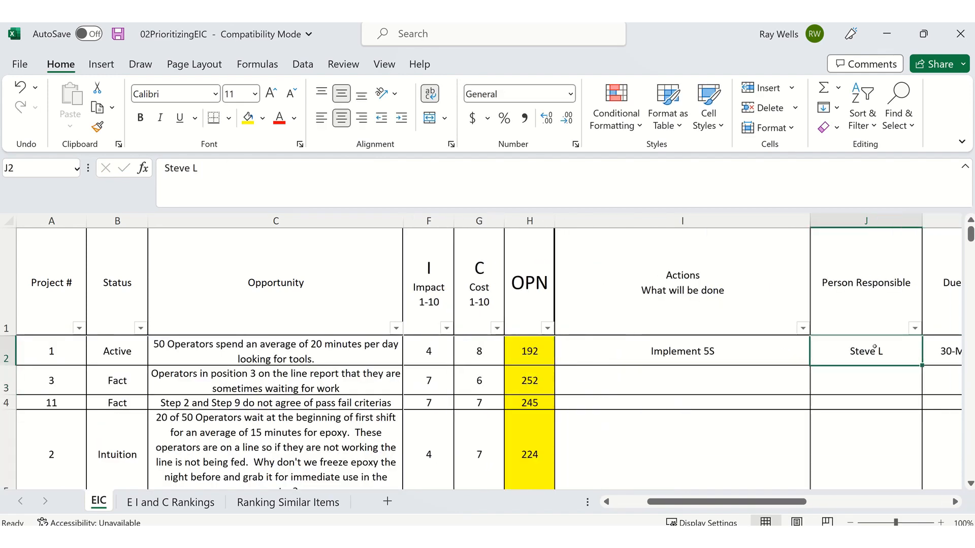
pyautogui.press('Tab')
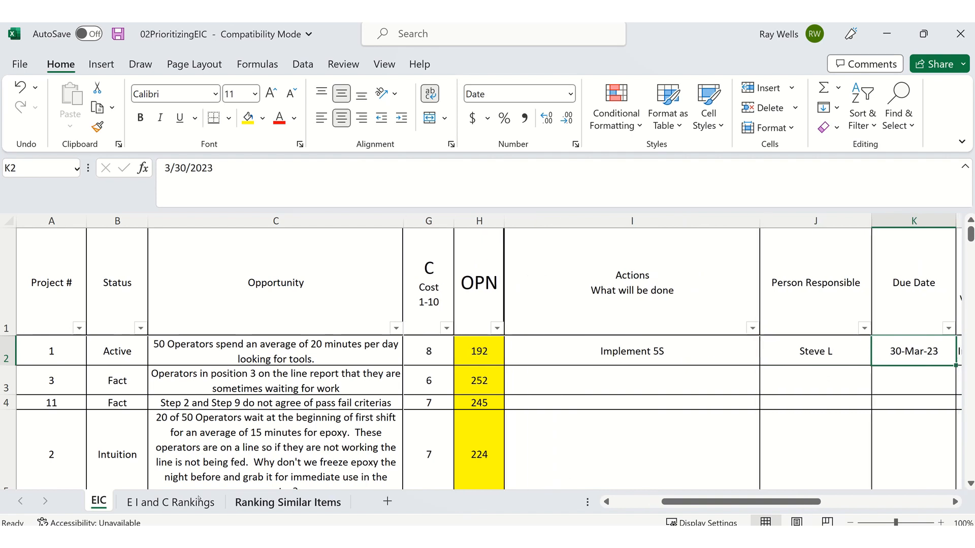
pyautogui.hotkey('shift', 'Tab')
pyautogui.hotkey('shift', 'Tab')
pyautogui.hotkey('shift', 'Tab')
pyautogui.hotkey('shift', 'Tab')
pyautogui.hotkey('shift', 'Tab')
pyautogui.hotkey('shift', 'Tab')
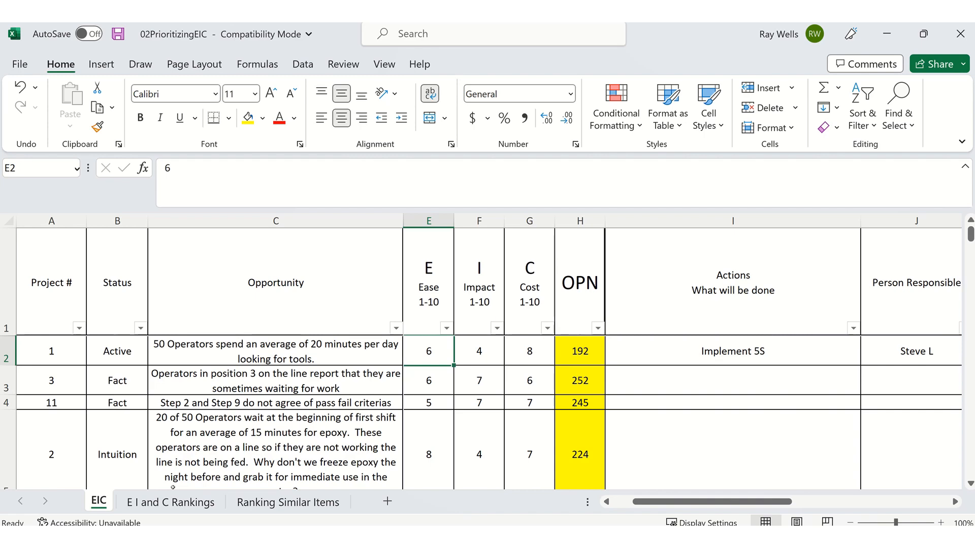
pyautogui.click(173, 500)
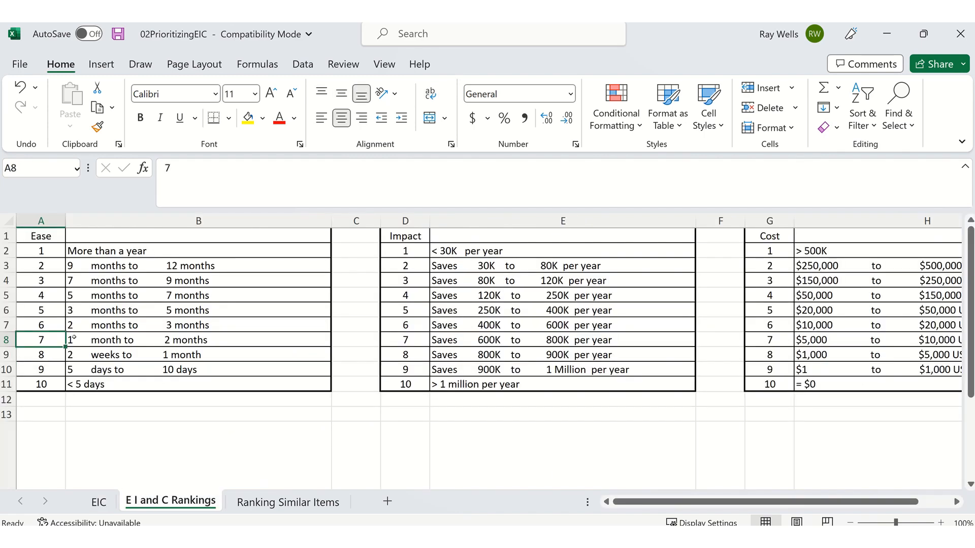
pyautogui.click(100, 502)
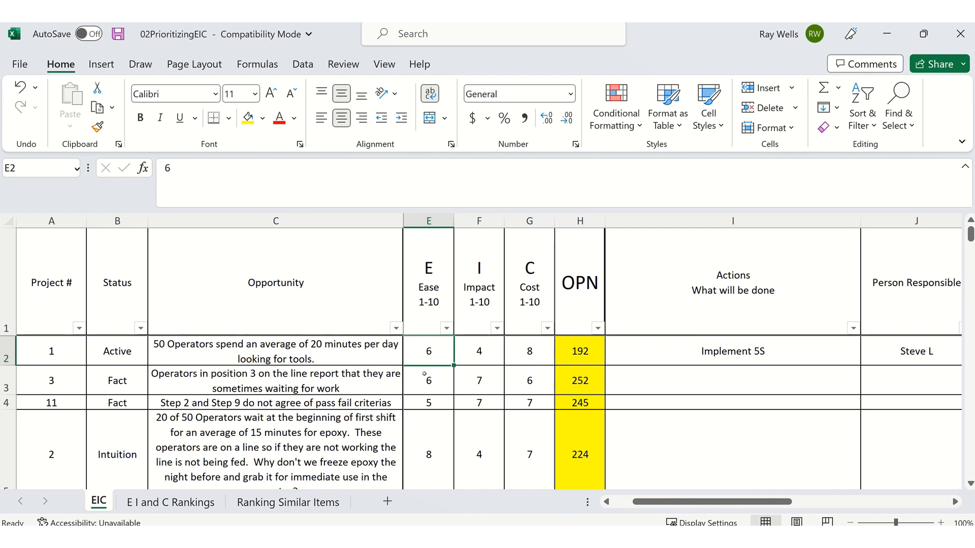
pyautogui.press('Right')
pyautogui.press('Right')
pyautogui.press('Right')
pyautogui.press('Right')
pyautogui.press('Right')
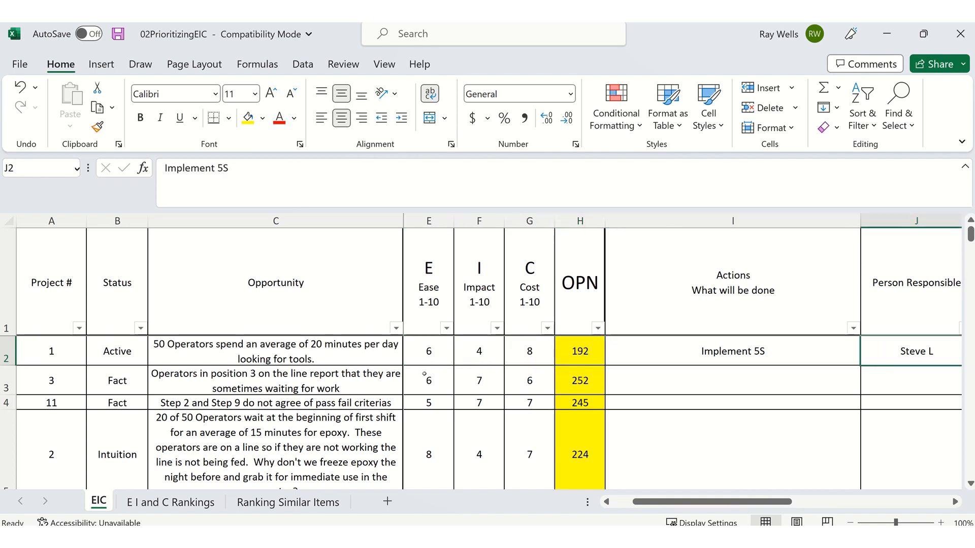
pyautogui.press('Right')
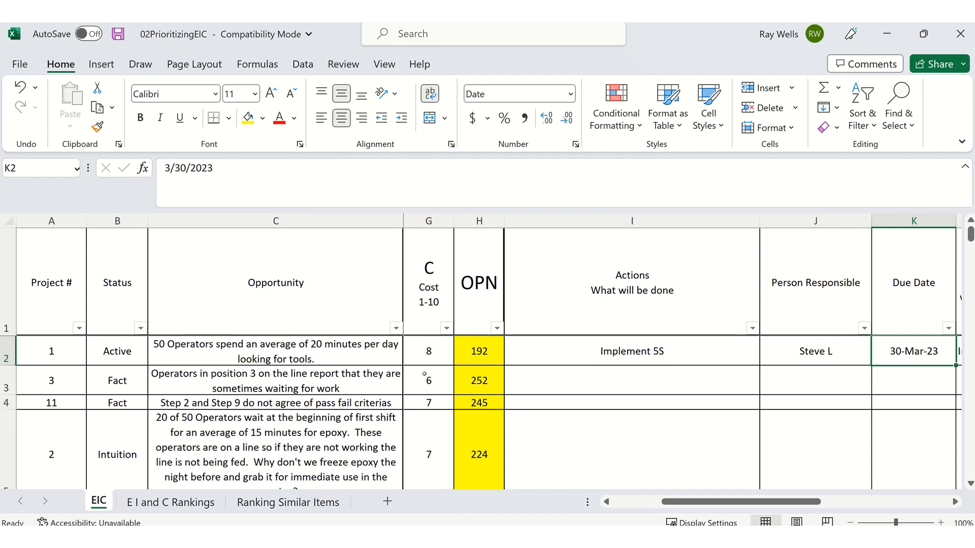
pyautogui.write('30 May')
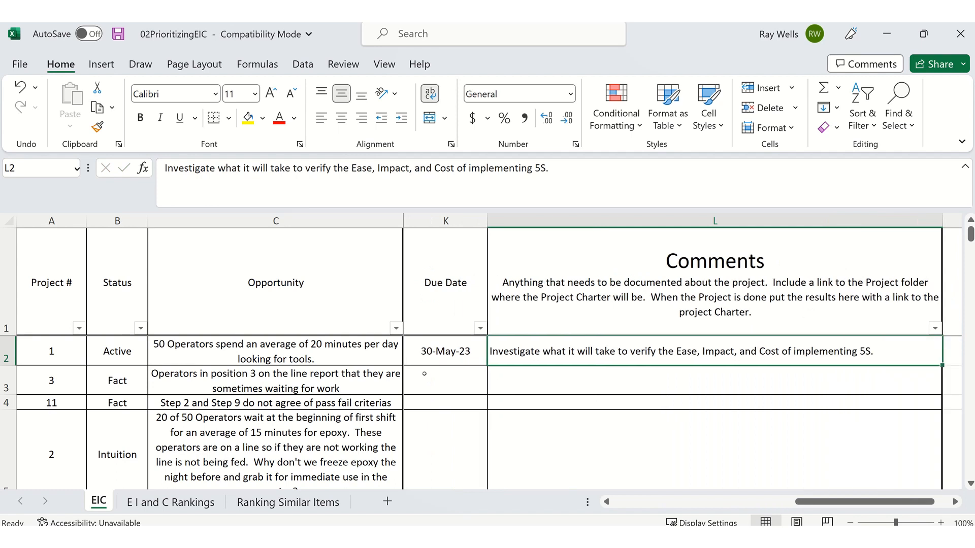
# - Replace the project 1 comment with "Implement 5S and verify impact"
pyautogui.write('Implem')
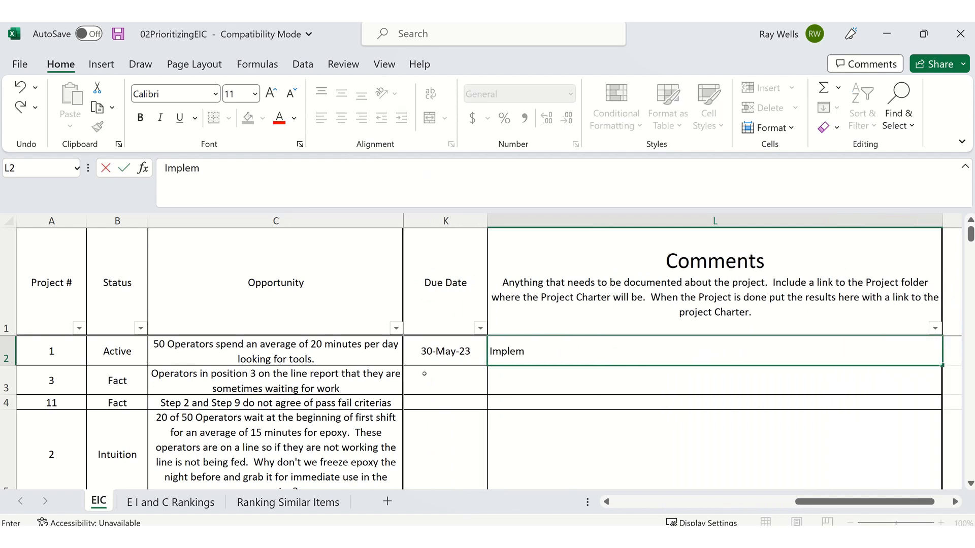
pyautogui.write('ent 5S and')
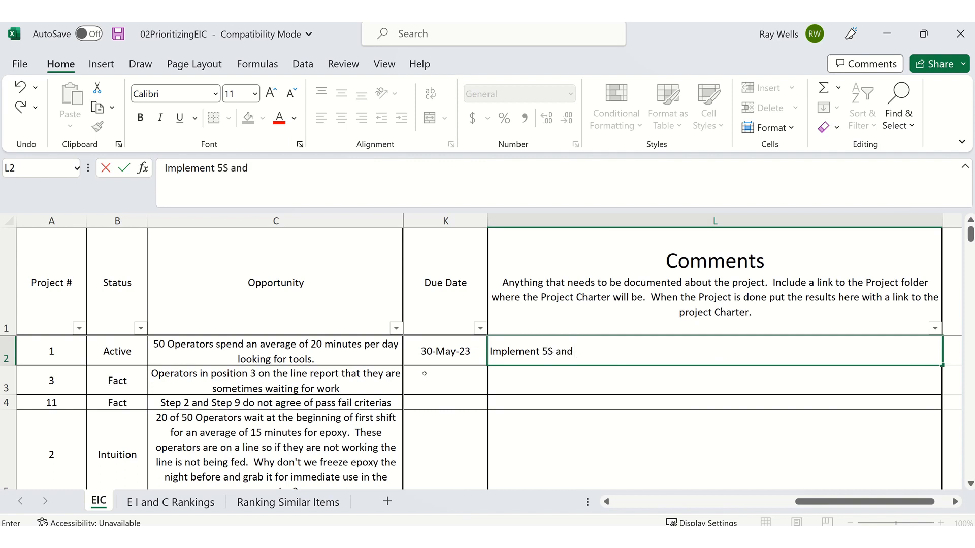
pyautogui.write(' verify impact')
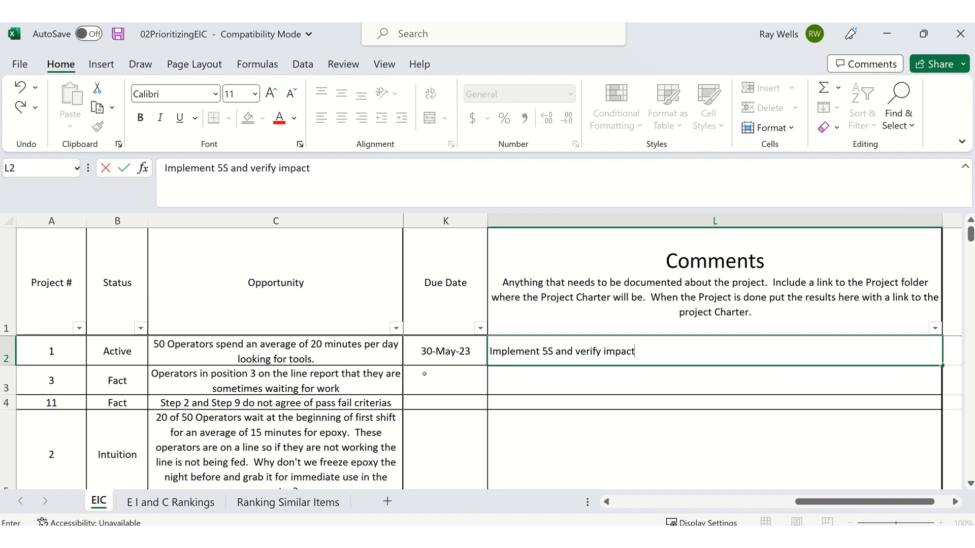
pyautogui.press('Return')
pyautogui.press('Up')
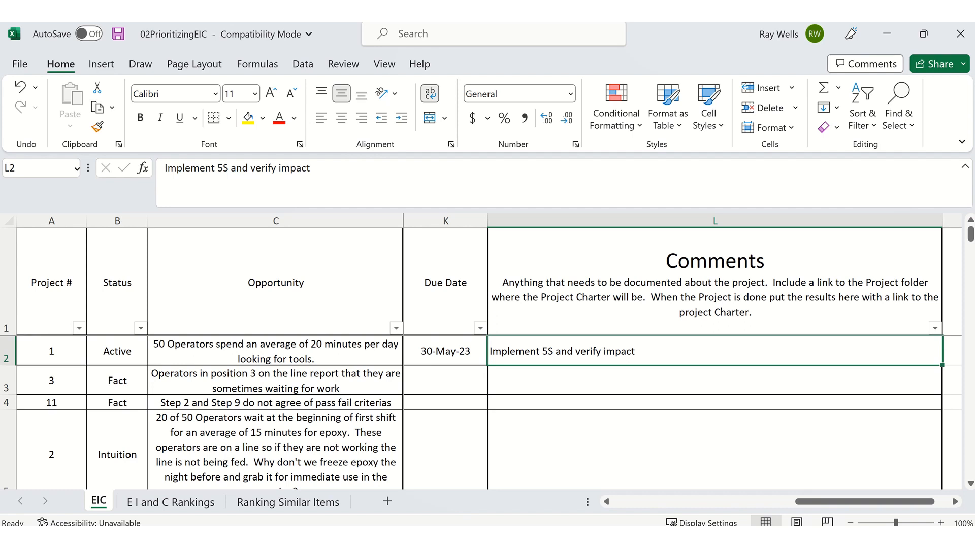
# - Change the action of project 1 to "Completed"
pyautogui.press('Left')
pyautogui.press('Left')
pyautogui.press('Left')
pyautogui.press('Left')
pyautogui.press('Left')
pyautogui.press('Left')
pyautogui.press('Left')
pyautogui.press('Left')
pyautogui.press('Left')
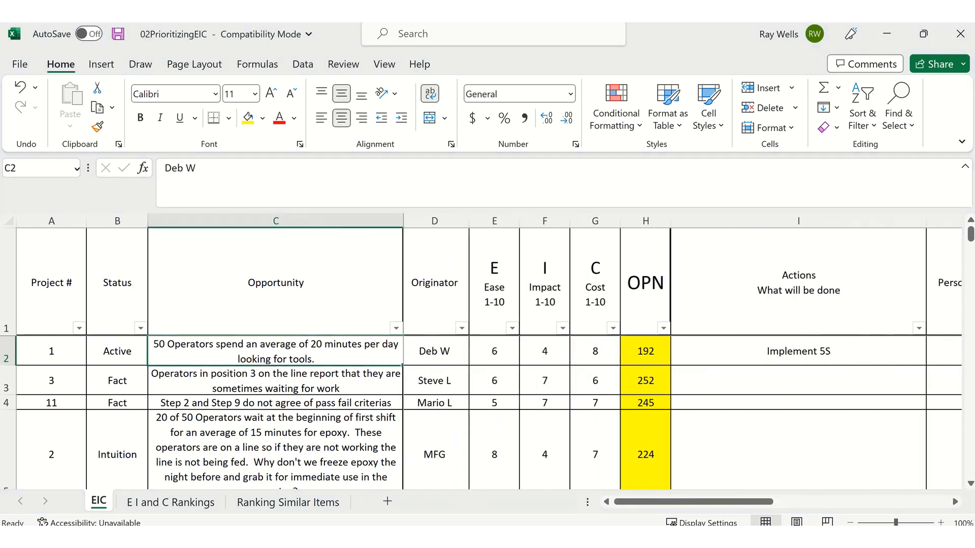
pyautogui.press('Home')
pyautogui.press('Right')
pyautogui.press('Right')
pyautogui.press('Right')
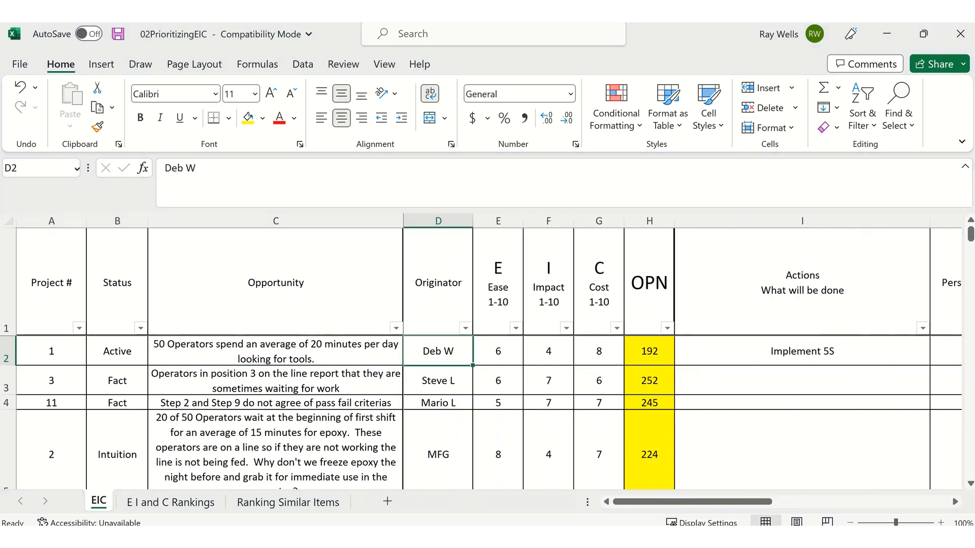
pyautogui.press('Right')
pyautogui.press('Right')
pyautogui.press('Right')
pyautogui.press('Right')
pyautogui.press('Right')
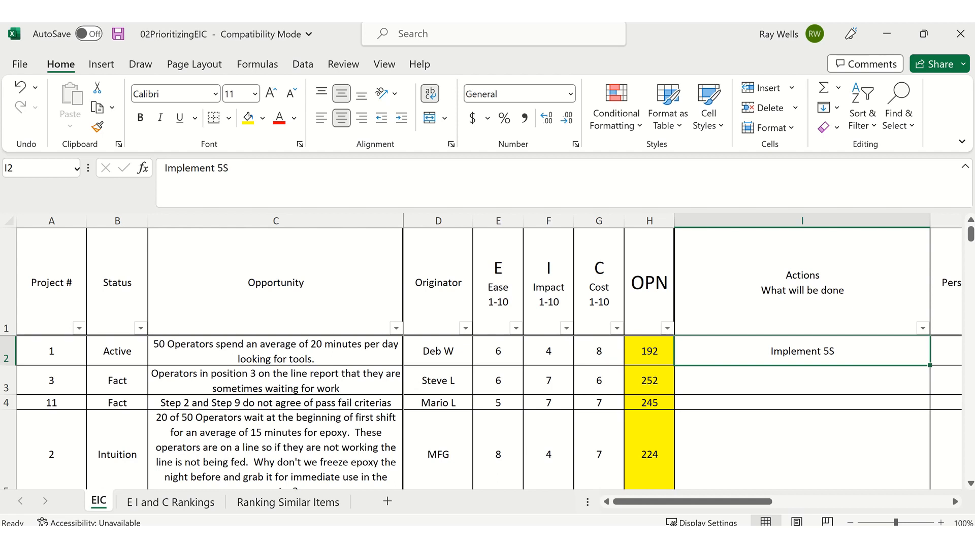
pyautogui.write('Completed')
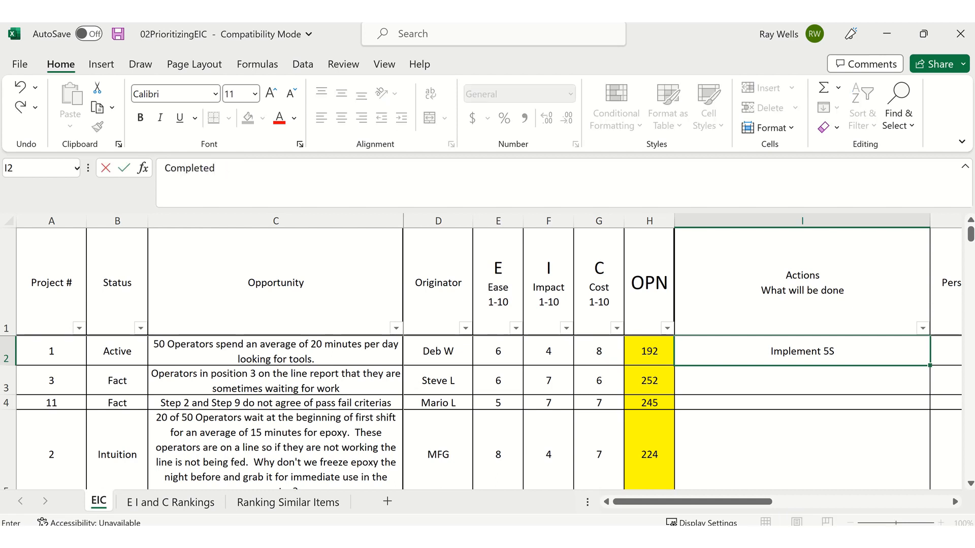
pyautogui.press('Return')
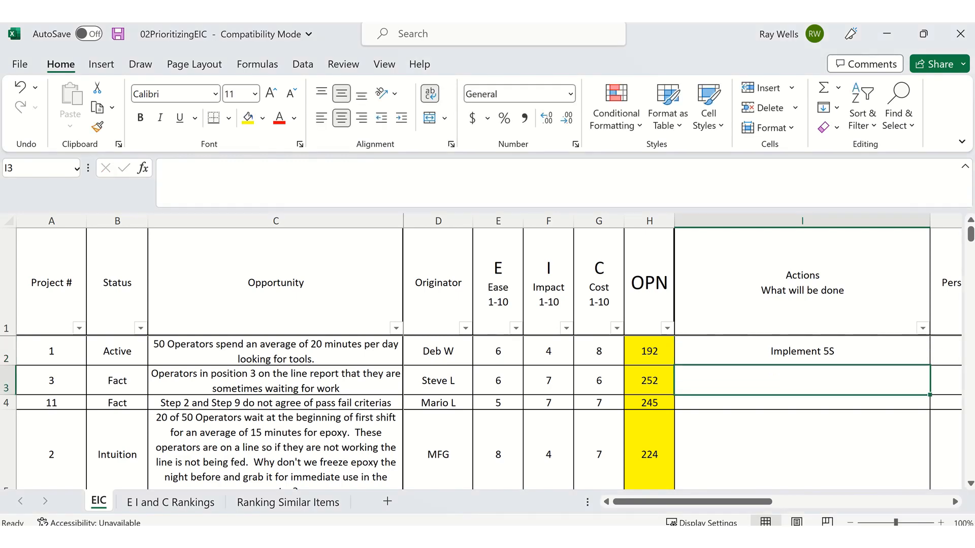
pyautogui.scroll(-1, 701, 367)
pyautogui.scroll(1, 700, 366)
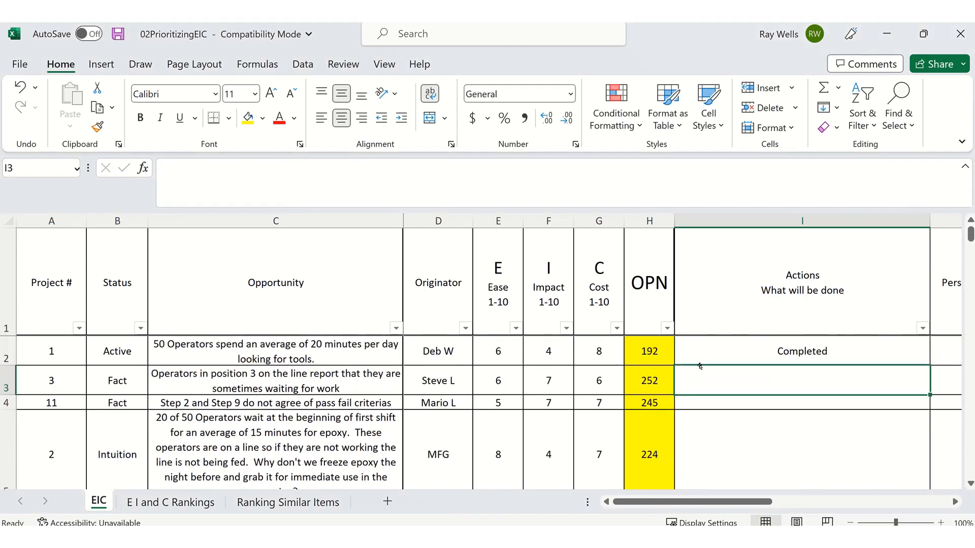
# - Replace the project 1 comment with "Implemented 5S to reduce the 20 minutes per day each of the 50 operators lost looking for tools to"
pyautogui.click(733, 350)
pyautogui.press('Right')
pyautogui.press('Right')
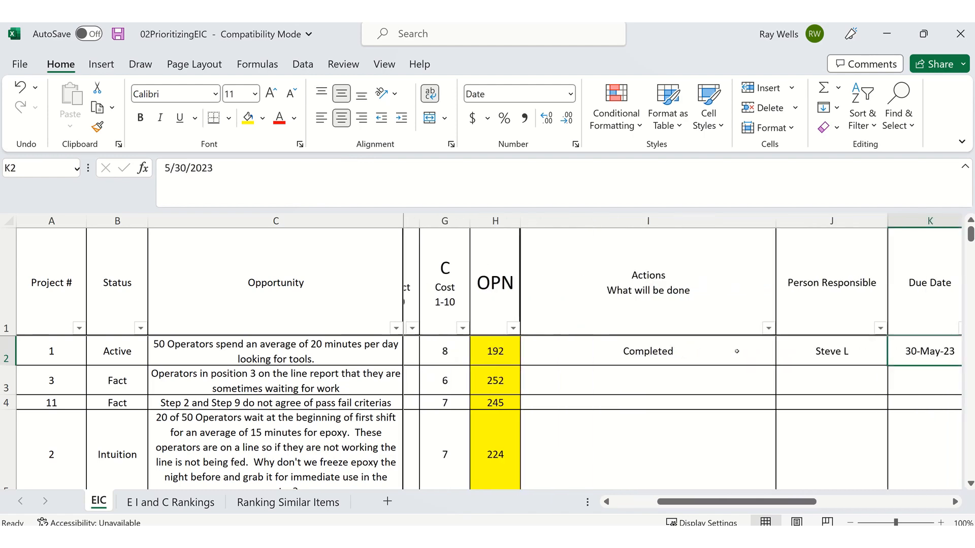
pyautogui.press('Right')
pyautogui.press('Left')
pyautogui.press('Left')
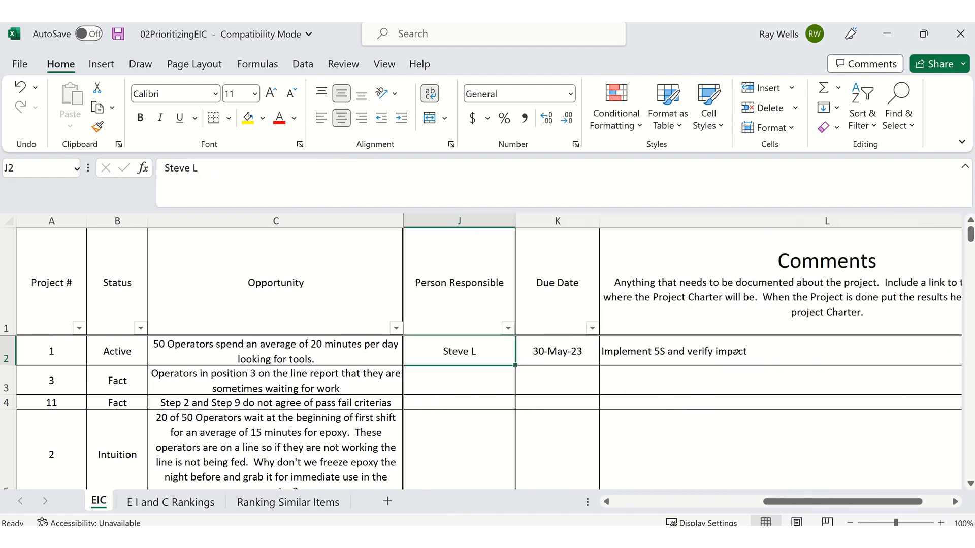
pyautogui.press('Right')
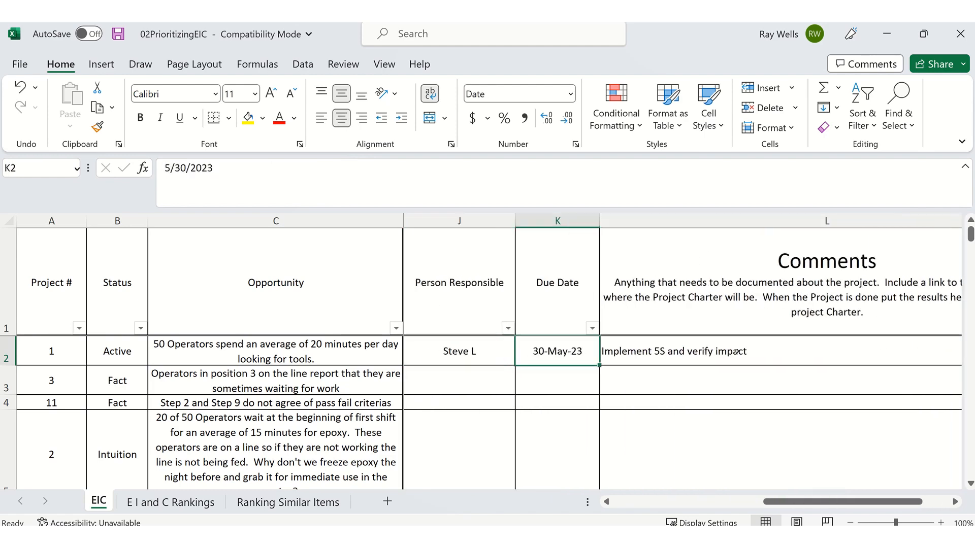
pyautogui.press('Right')
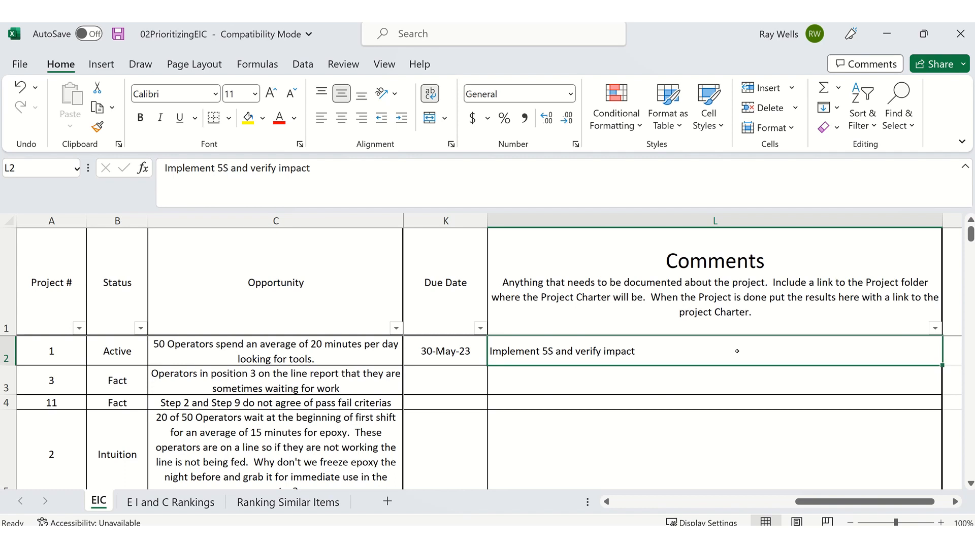
pyautogui.write('Implemented')
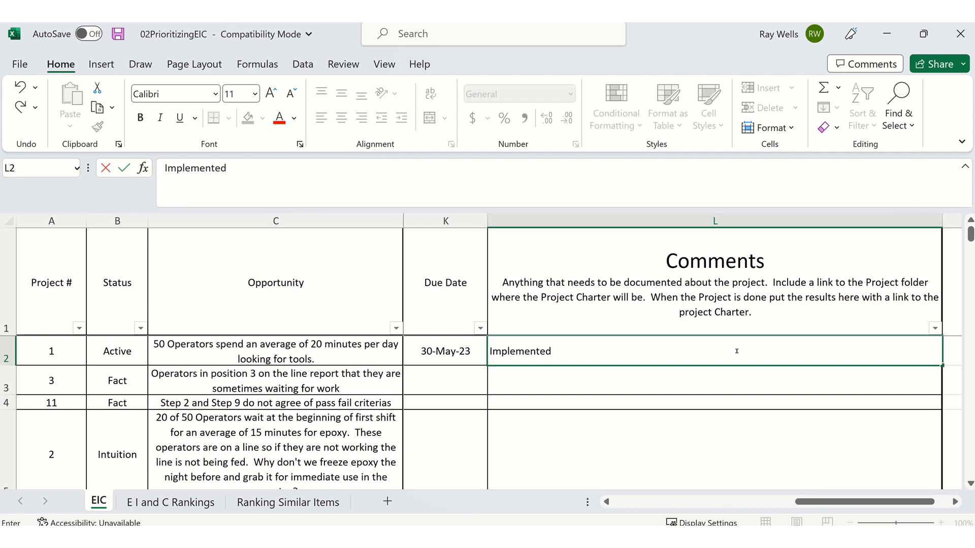
pyautogui.write(' 5S to')
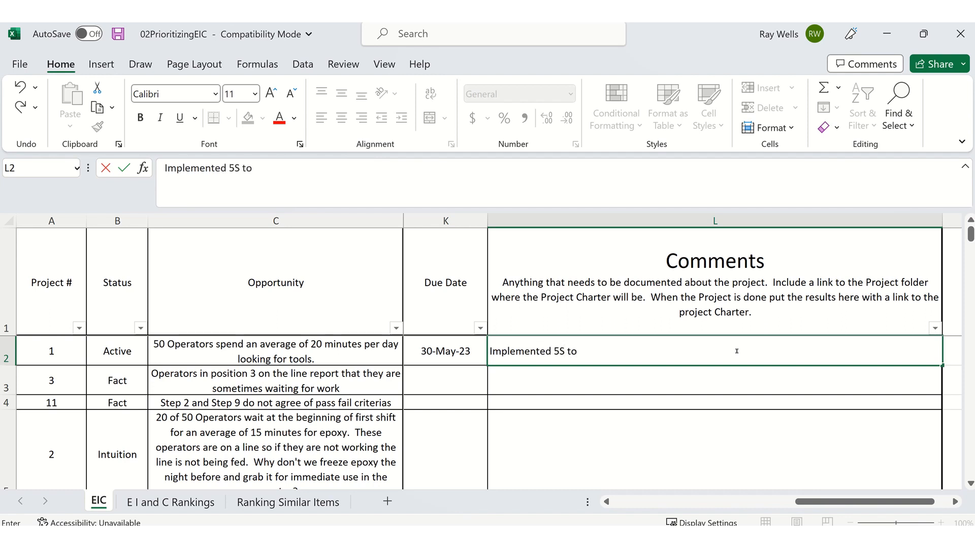
pyautogui.write(' reduce the')
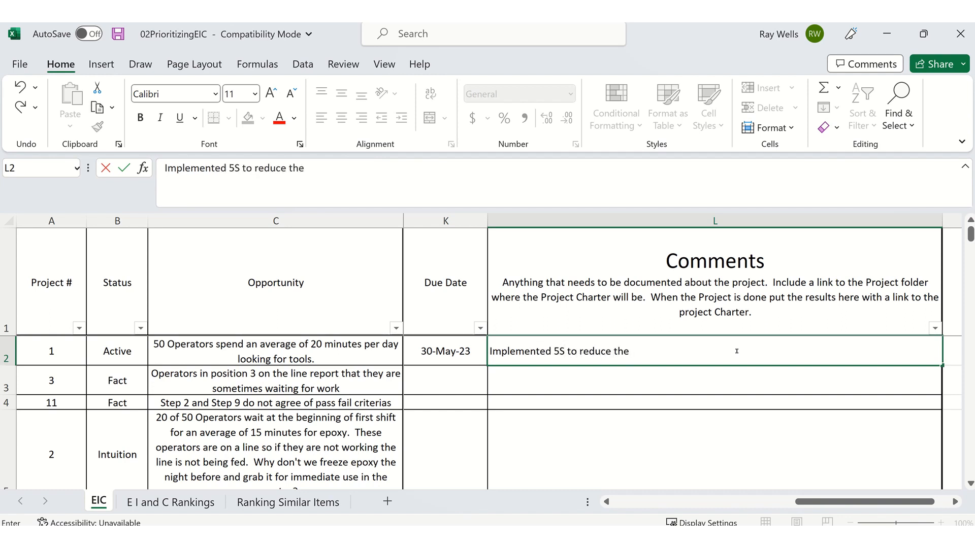
pyautogui.write(' 20 minutes p')
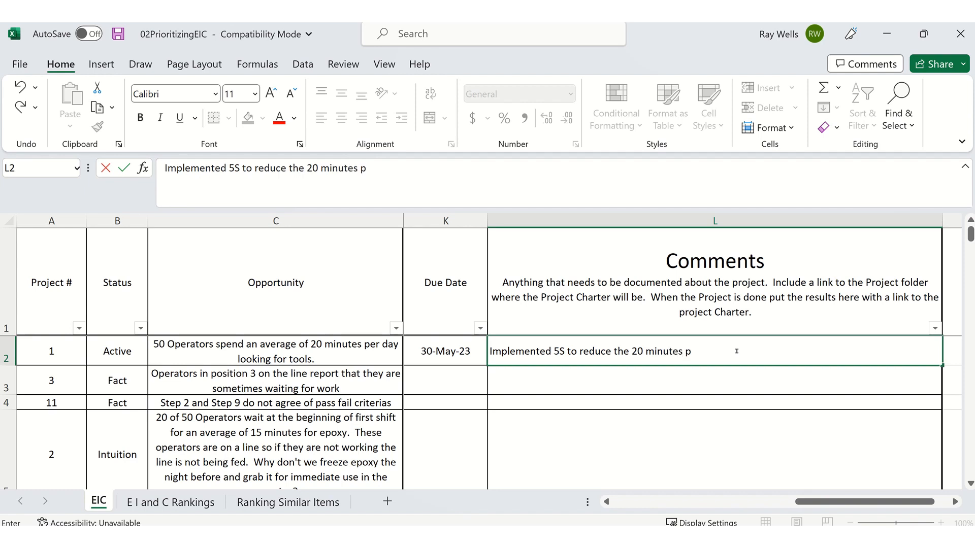
pyautogui.write('er day each of t')
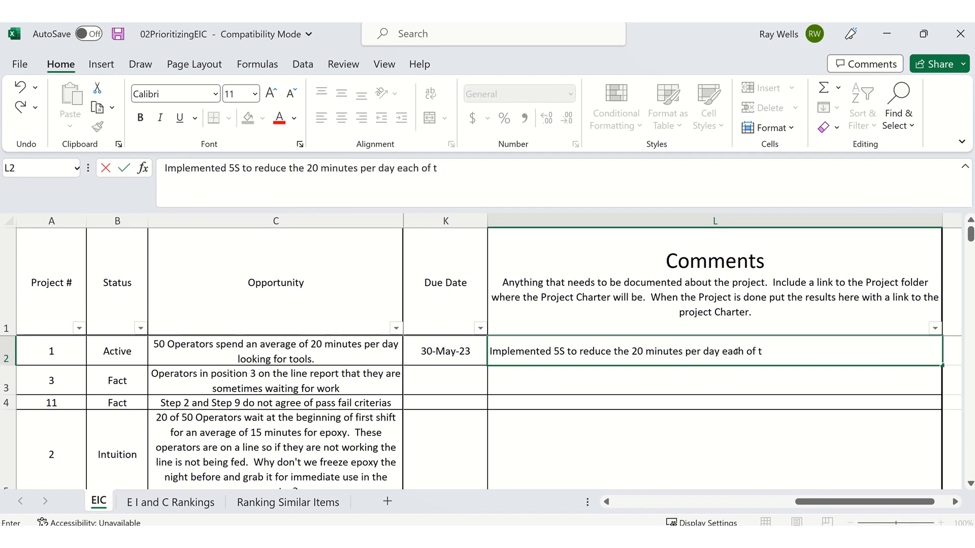
pyautogui.write('he 50 opera')
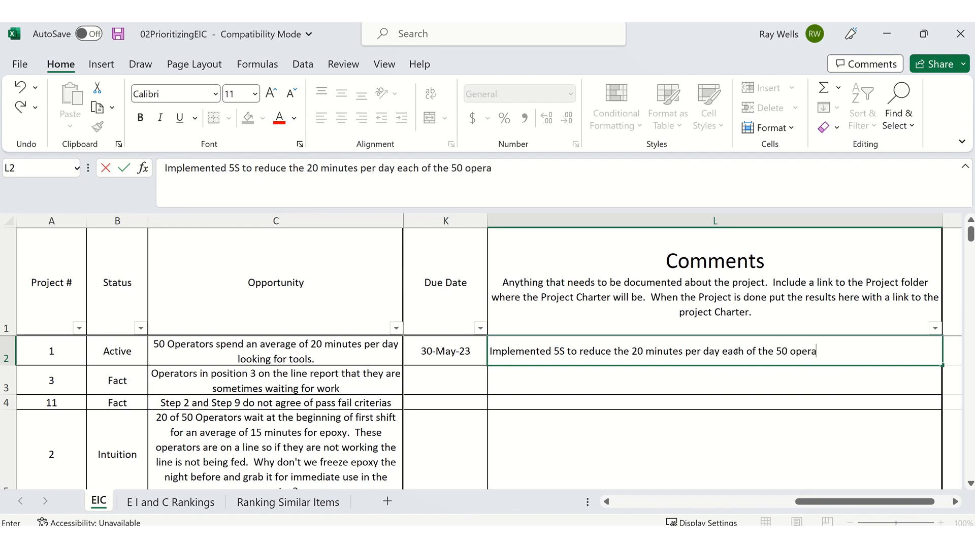
pyautogui.write('tors lo')
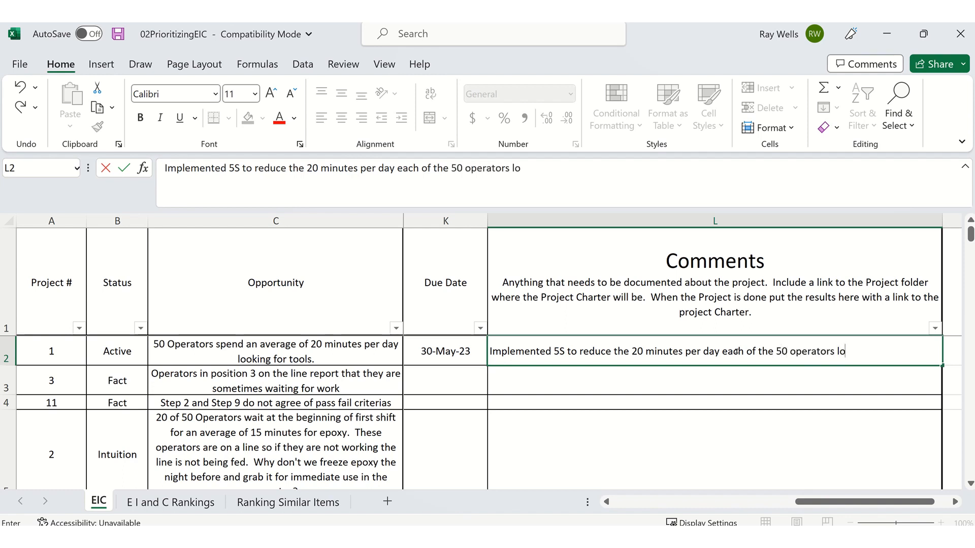
pyautogui.write('st looking for tools t')
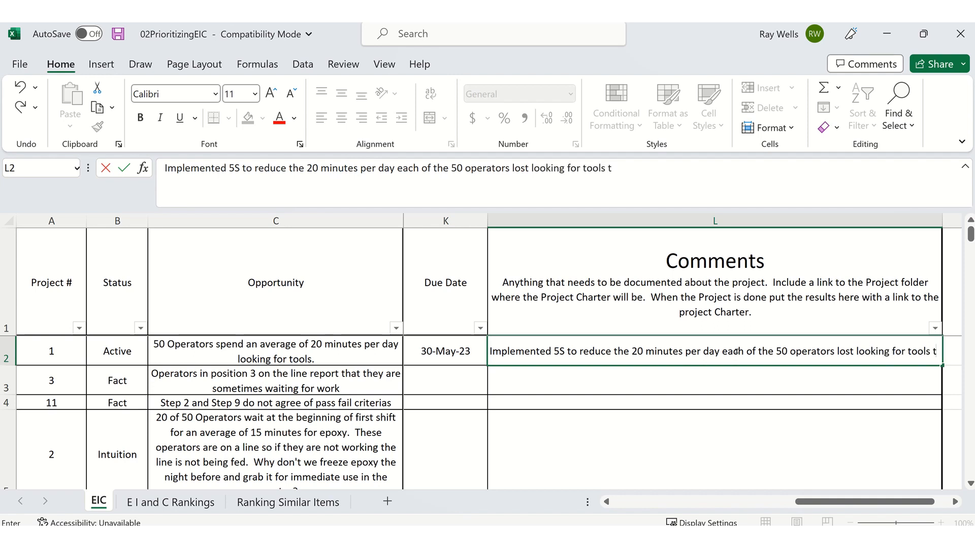
pyautogui.write('o 5')
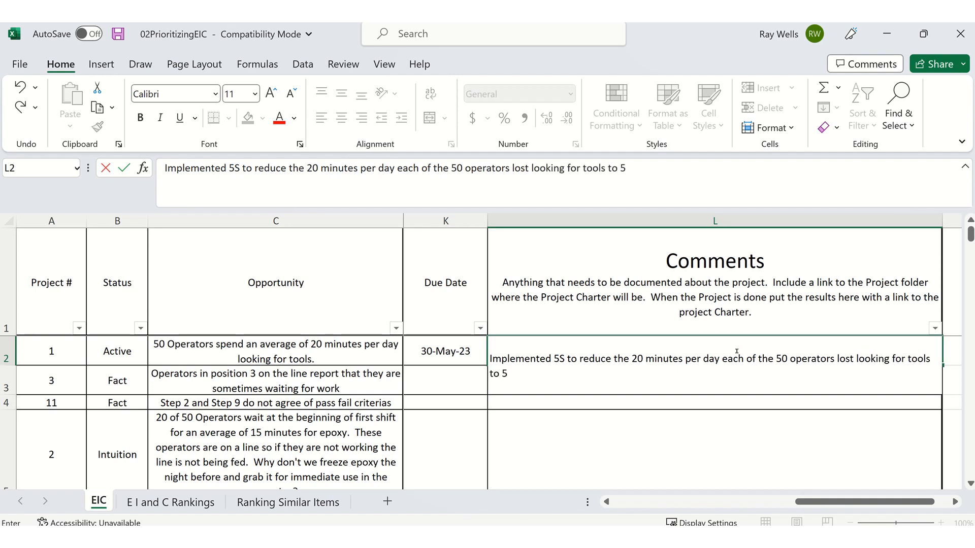
pyautogui.write(' minutes per day or less')
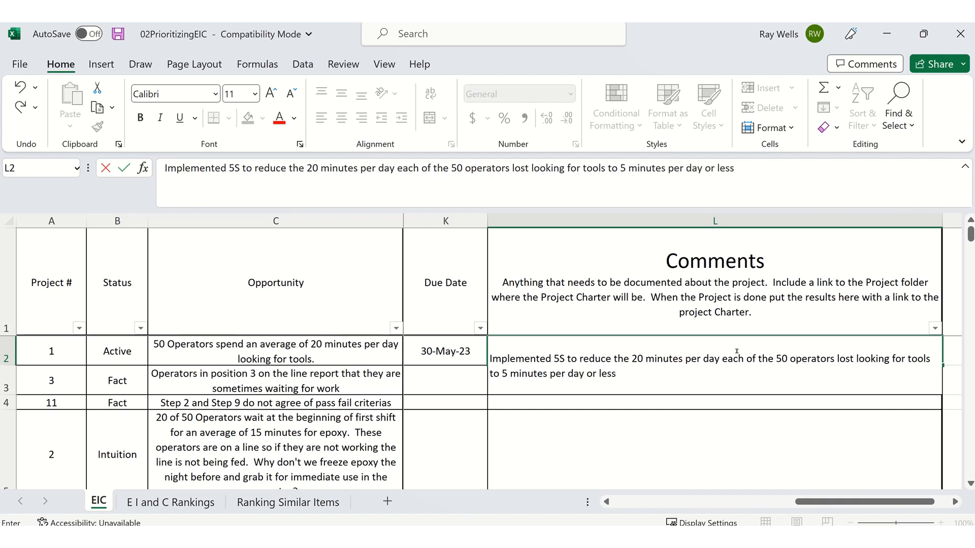
pyautogui.write('.  For 50 peopl')
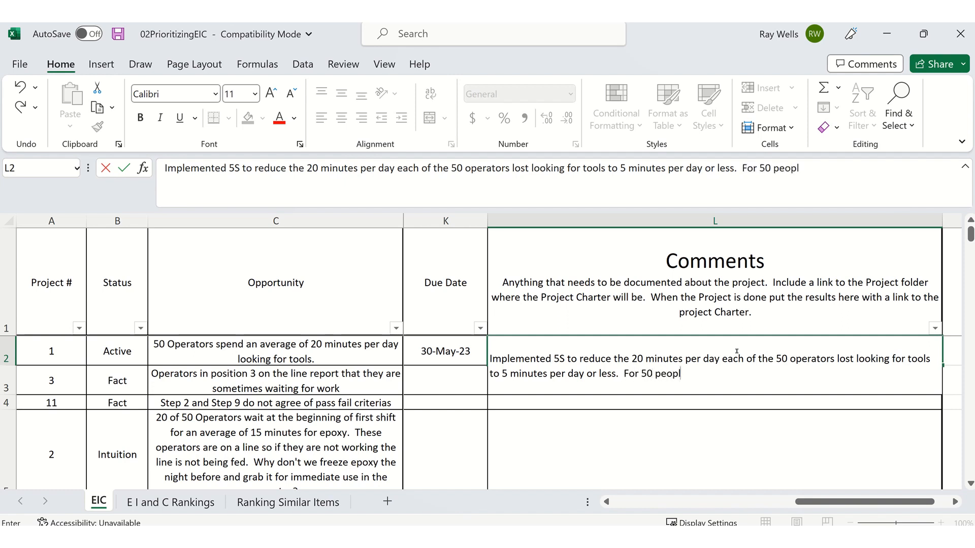
pyautogui.write('e at 15 minutes per day')
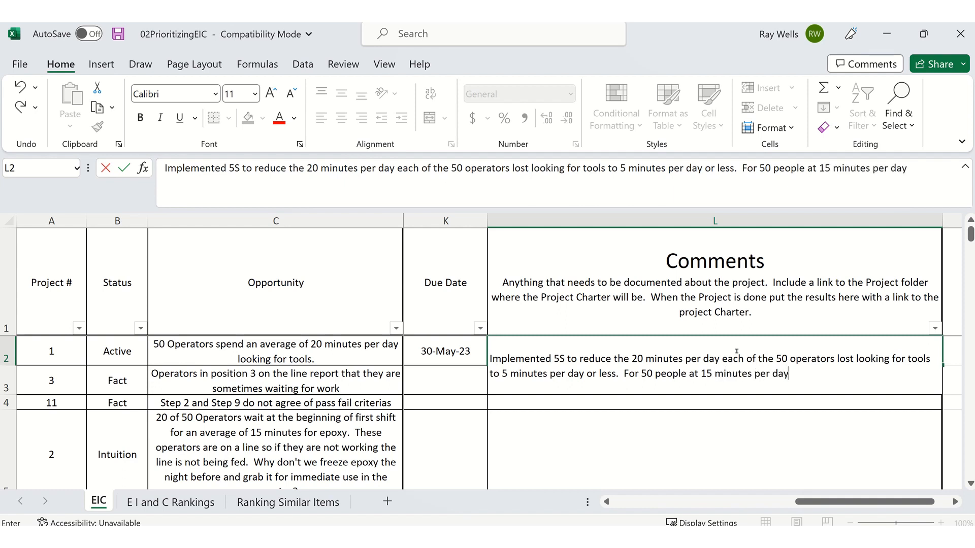
pyautogui.write(' at a lab')
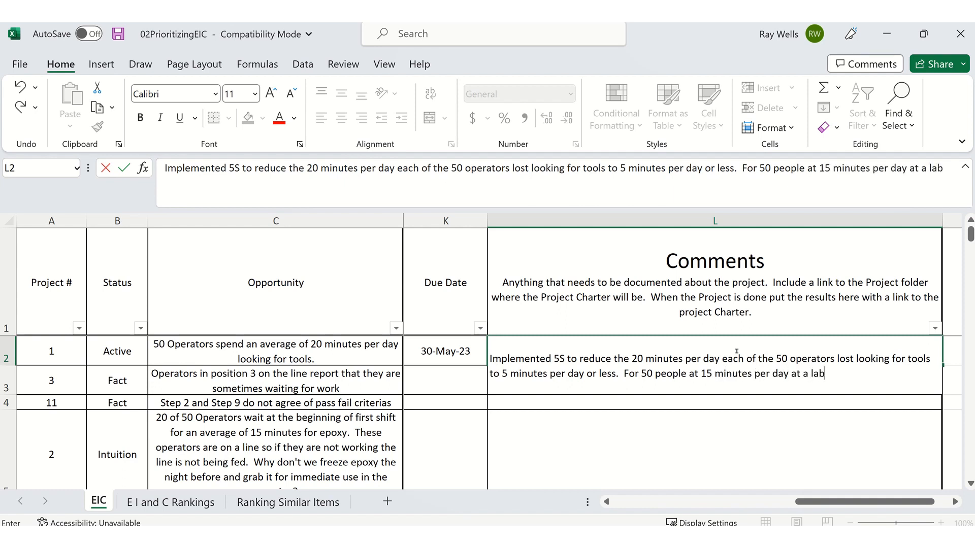
pyautogui.write('or rate of')
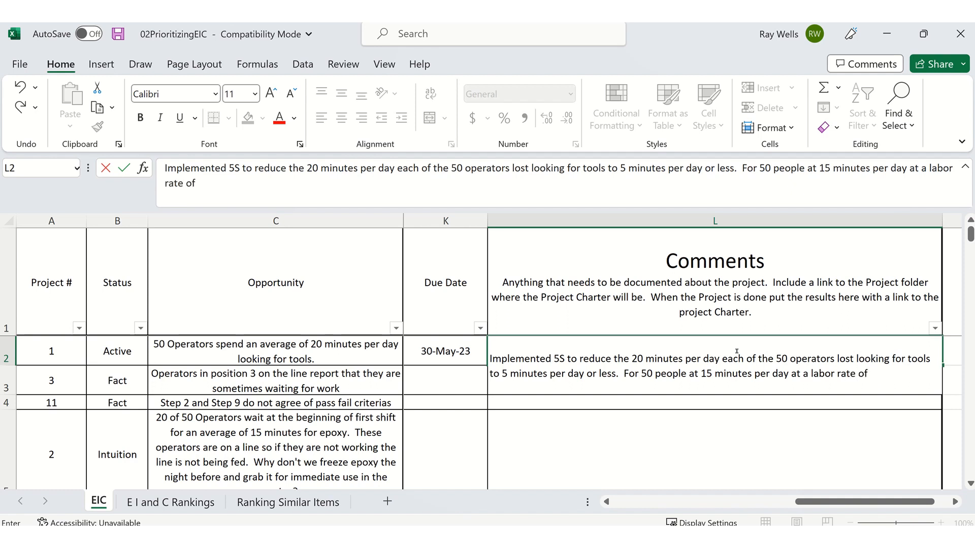
pyautogui.write(' $74.50')
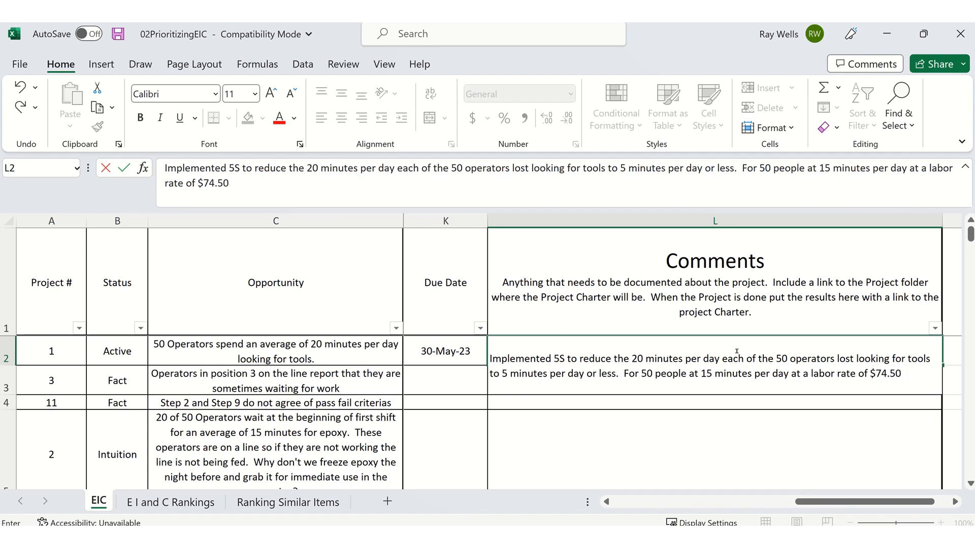
pyautogui.write(' we recovered')
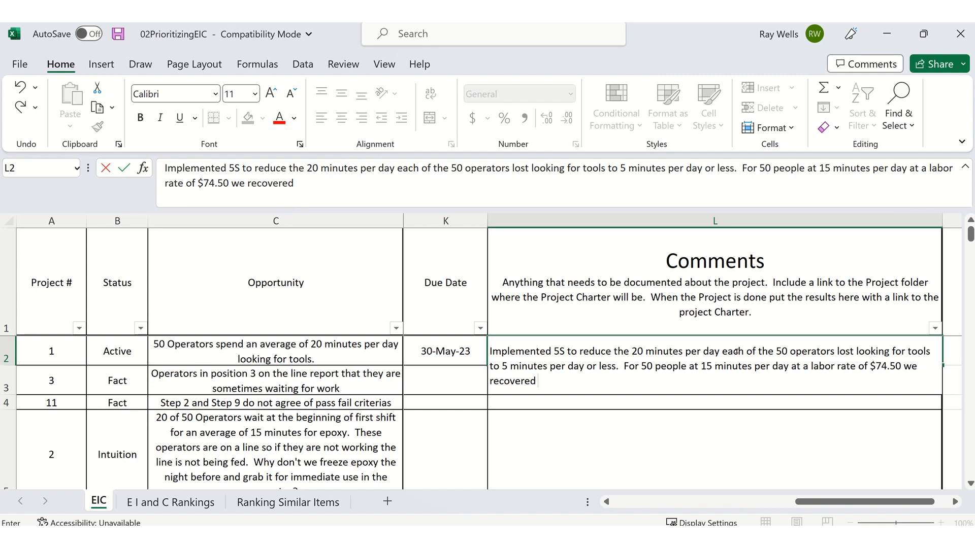
pyautogui.write(' 242,124')
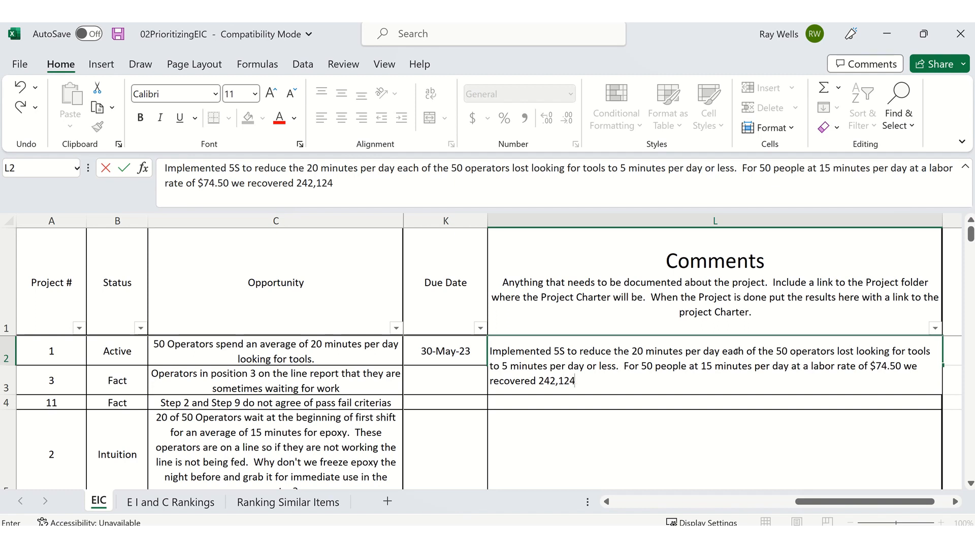
pyautogui.write(' dollars in lost l')
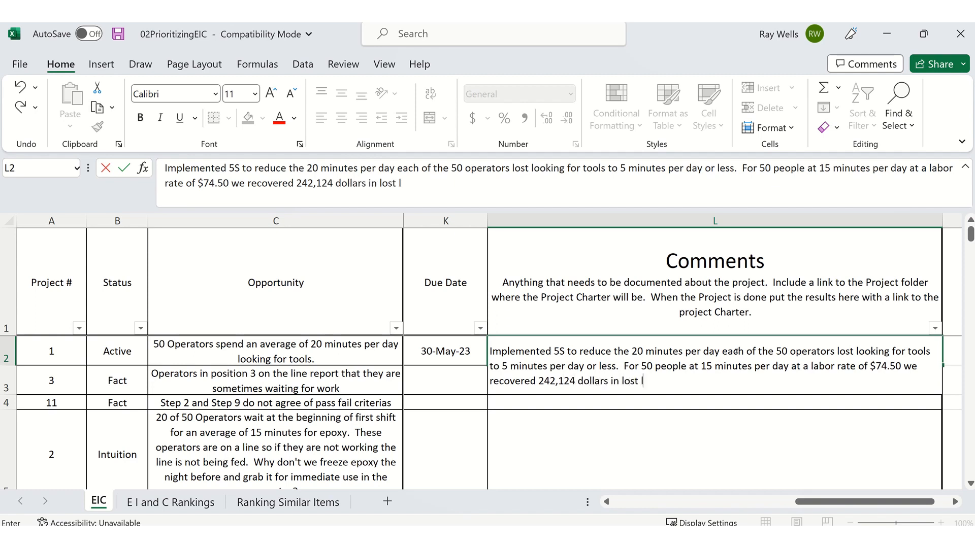
pyautogui.write('abor costs')
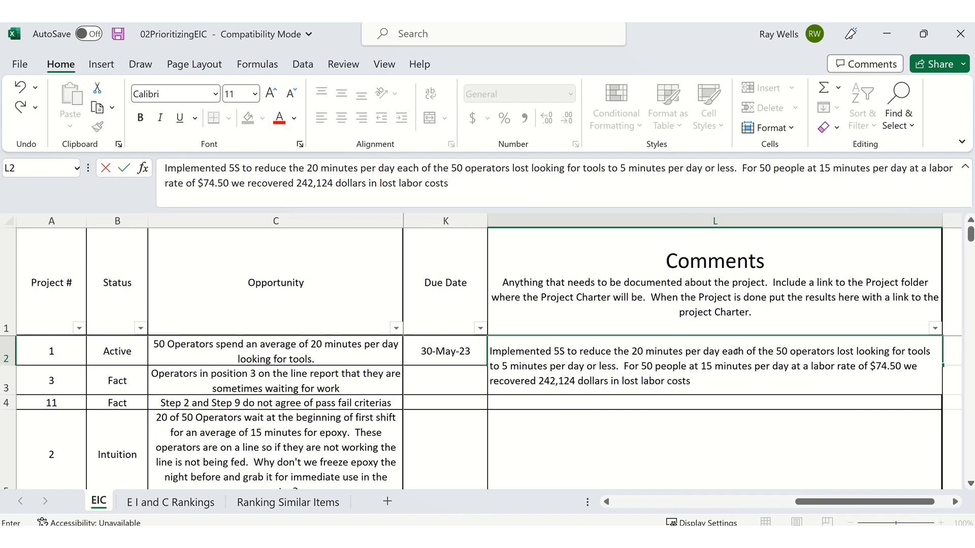
# - Finish the project 1 comment with "we recovered 242,124 dollars in lost labor costs."
pyautogui.press('Return')
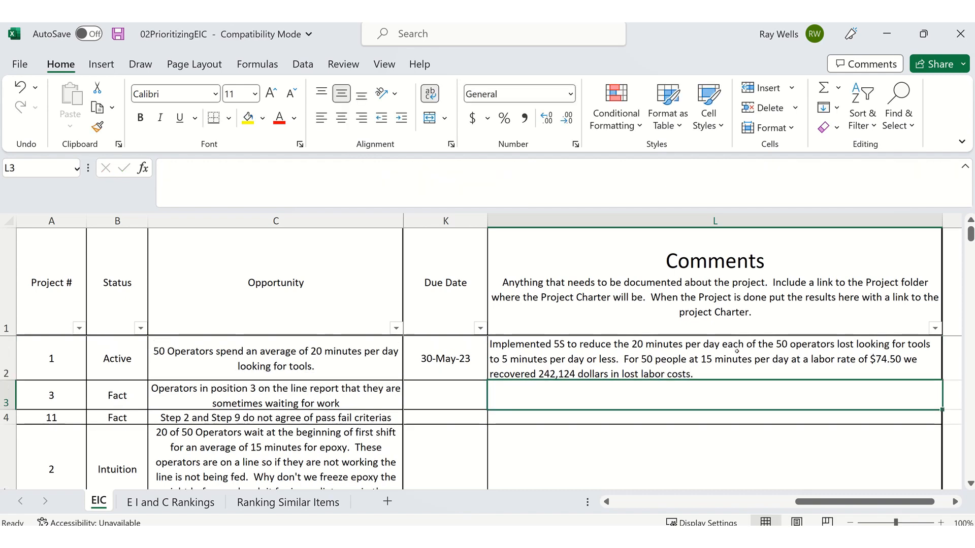
# - Set the status of project 1 to Complete
pyautogui.press('Up')
pyautogui.press('Left')
pyautogui.press('Left')
pyautogui.press('Left')
pyautogui.press('Left')
pyautogui.press('Left')
pyautogui.press('Left')
pyautogui.press('Left')
pyautogui.press('Left')
pyautogui.press('Left')
pyautogui.press('Left')
pyautogui.press('Left')
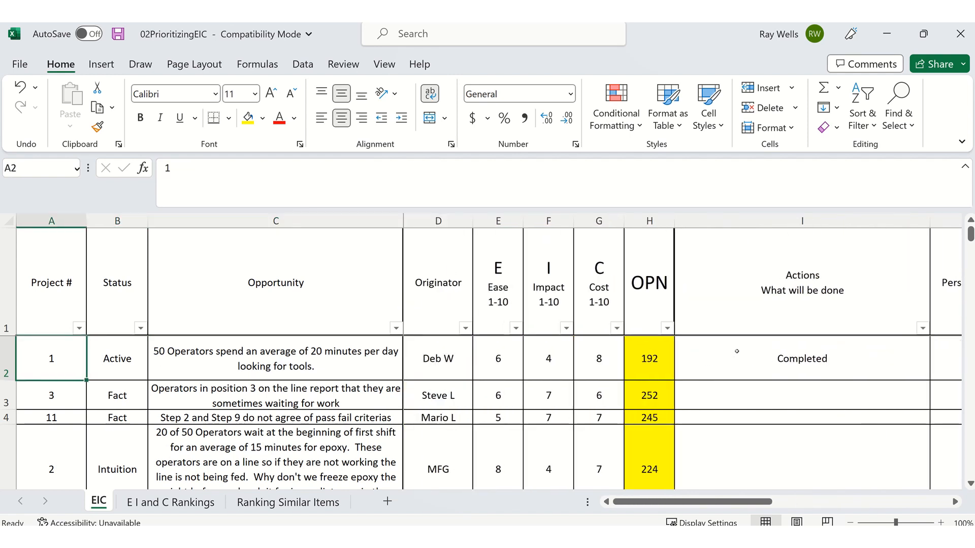
pyautogui.press('Right')
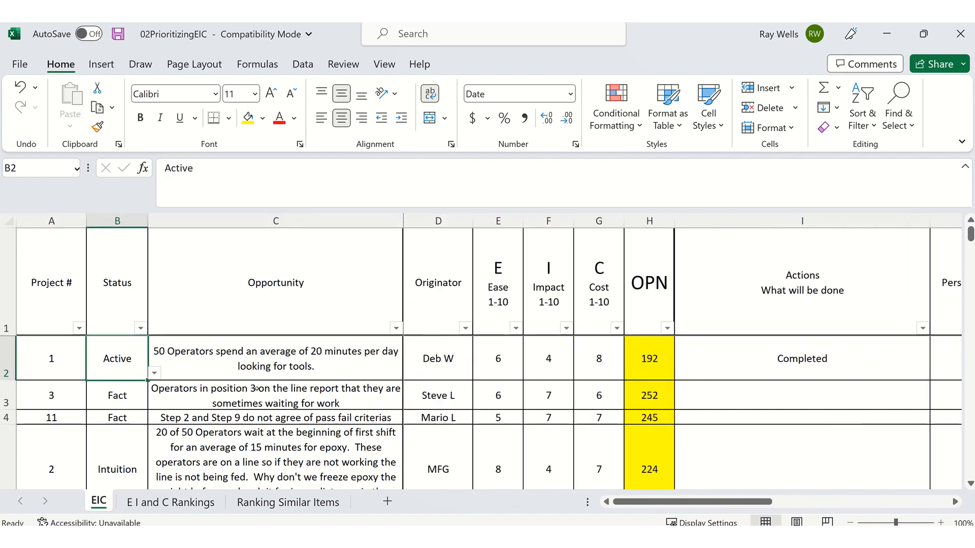
pyautogui.hotkey('alt', 'Down')
pyautogui.press('Down')
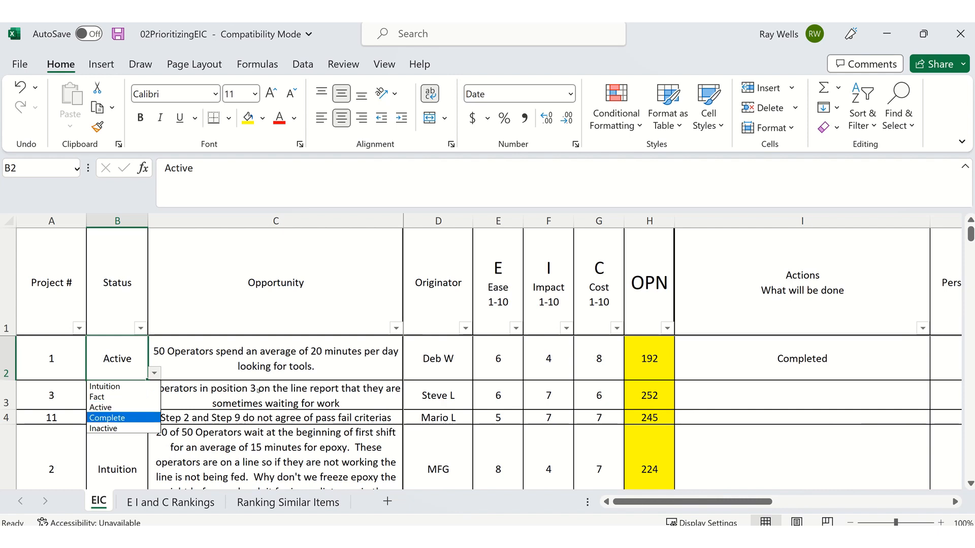
pyautogui.press('Return')
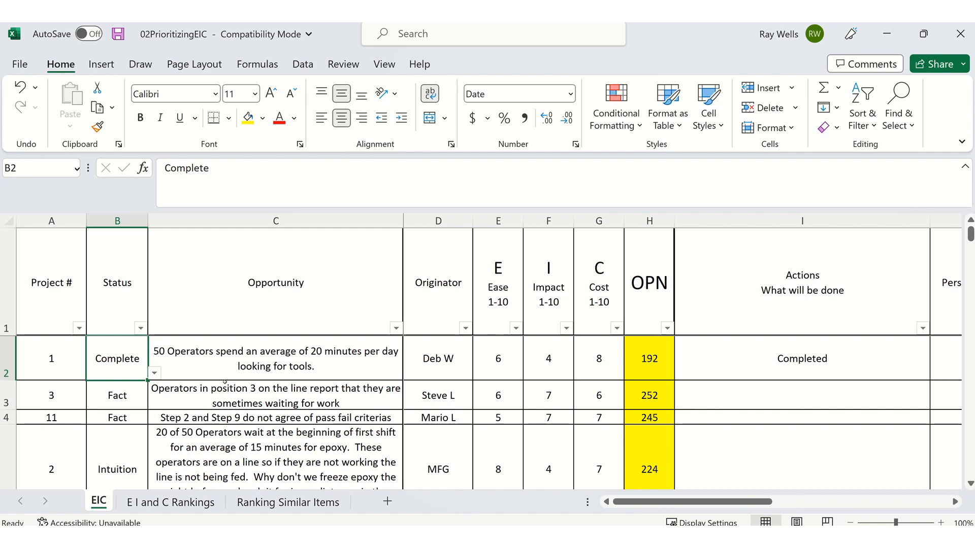
# - Look at the Status column's filter options and close them without applying a filter
pyautogui.click(271, 361)
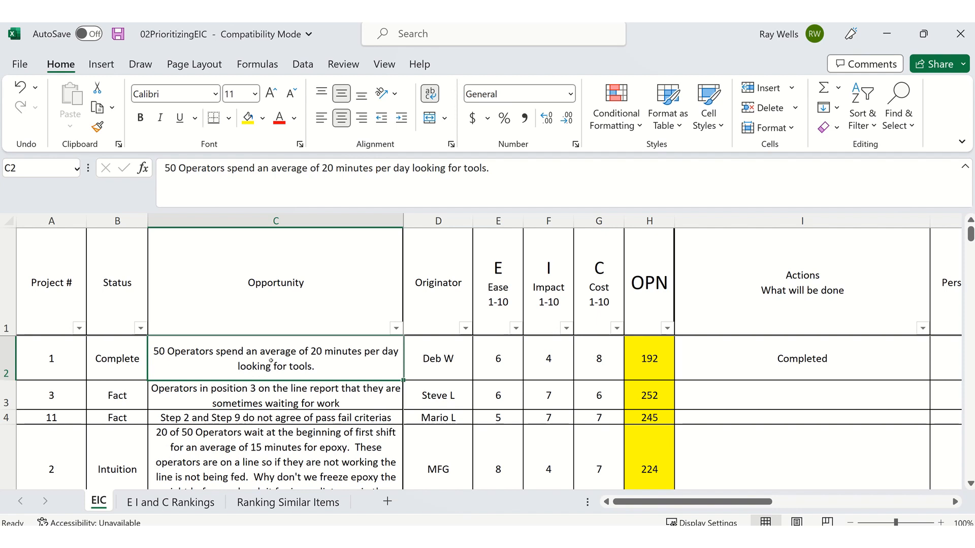
pyautogui.click(128, 308)
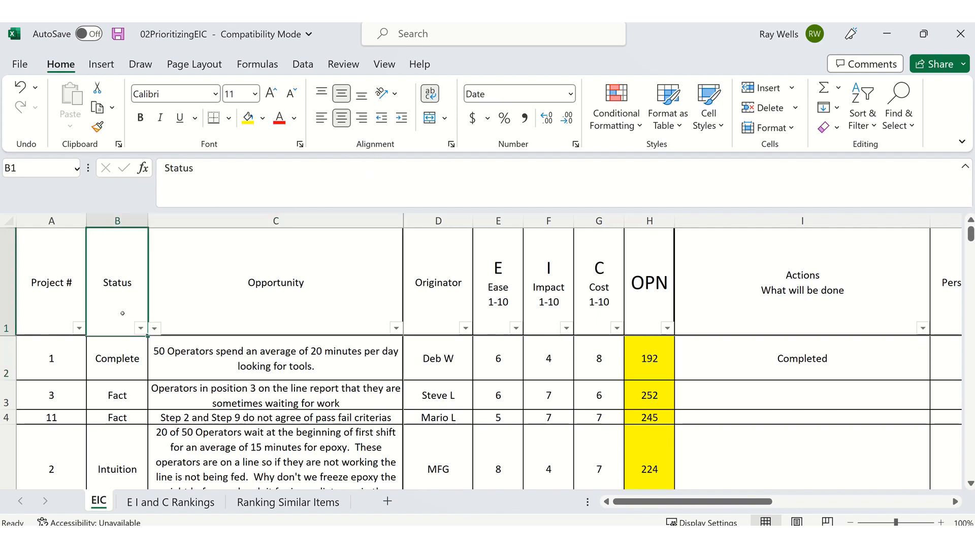
pyautogui.click(140, 328)
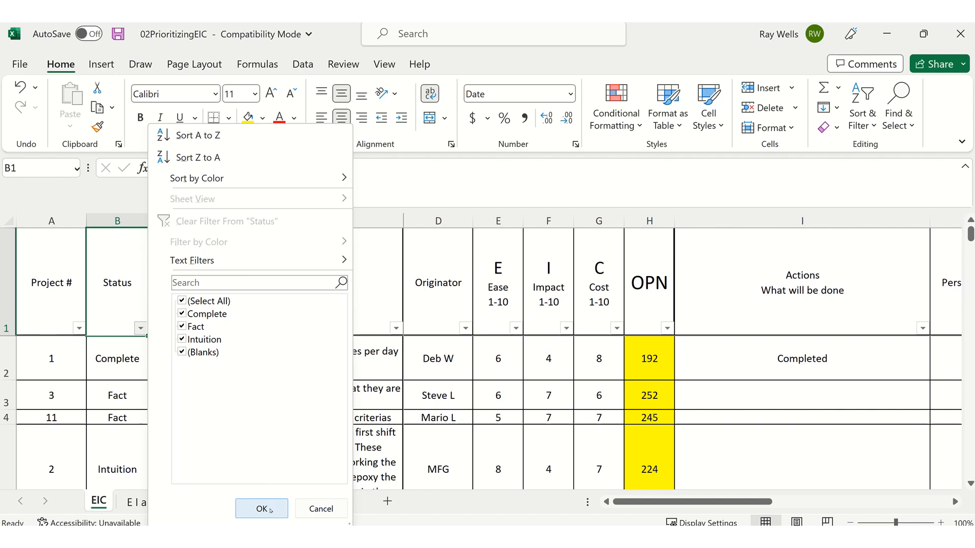
pyautogui.click(314, 508)
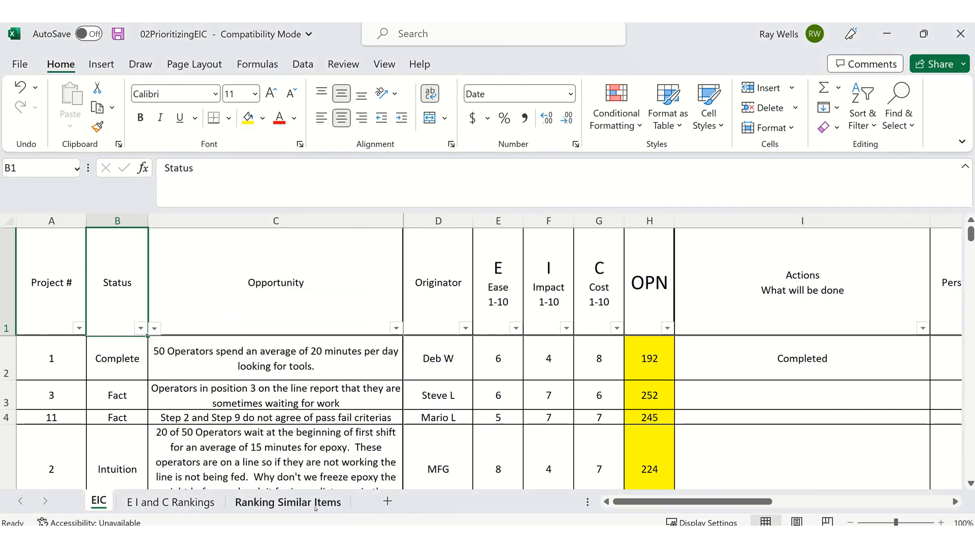